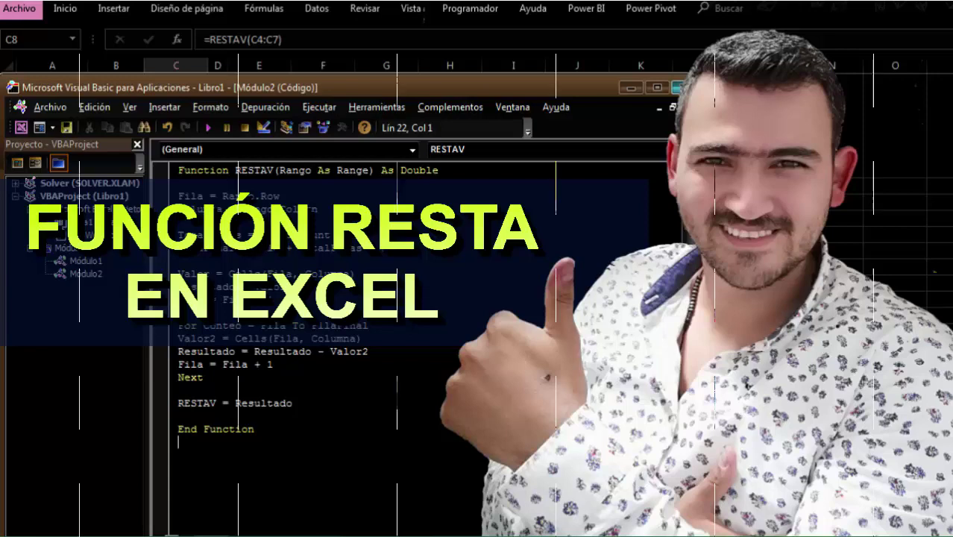
Step: Search YouTube for 'aprende y enseña excel' and subscribe from the results, channel and video pages
{"action": "type", "text": "aprende"}
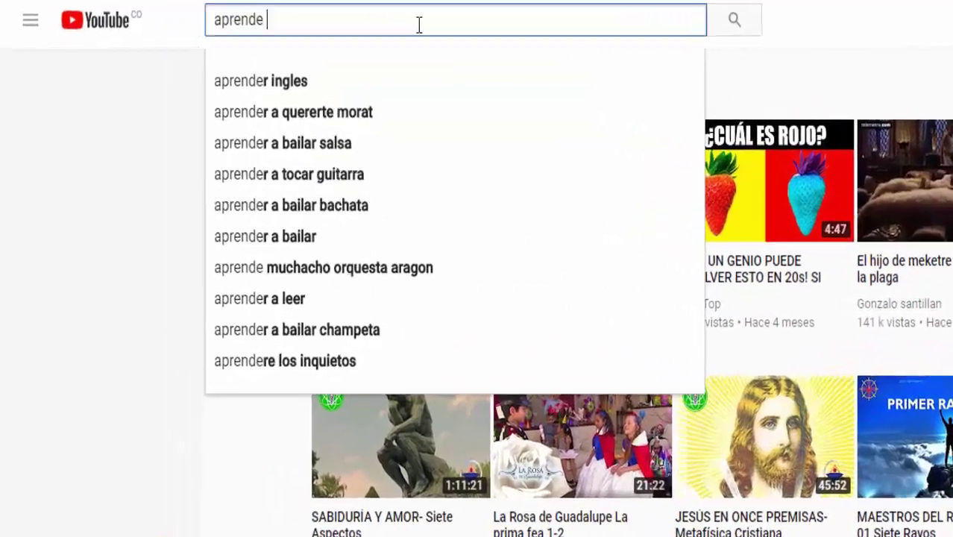
{"action": "type", "text": " y enseña exc"}
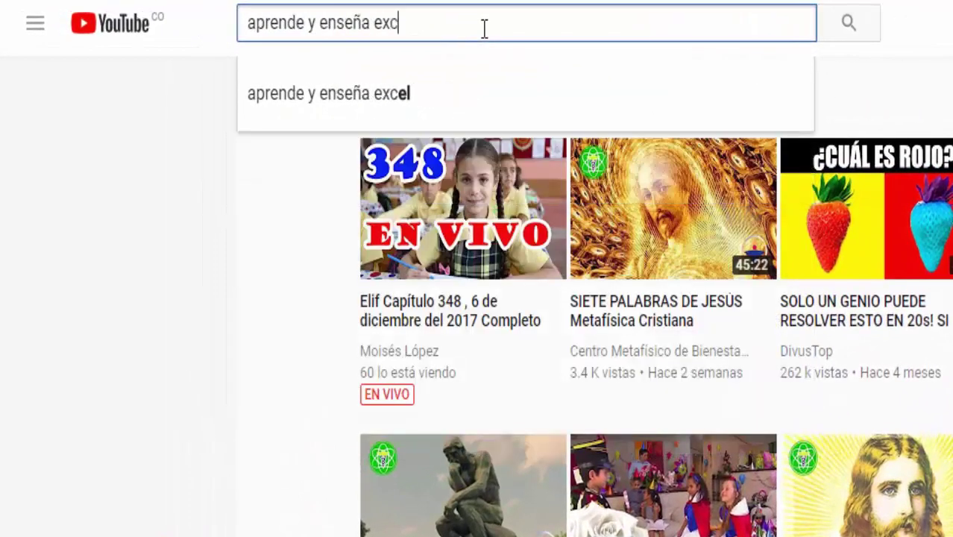
{"action": "type", "text": "el"}
{"action": "key", "text": "Return"}
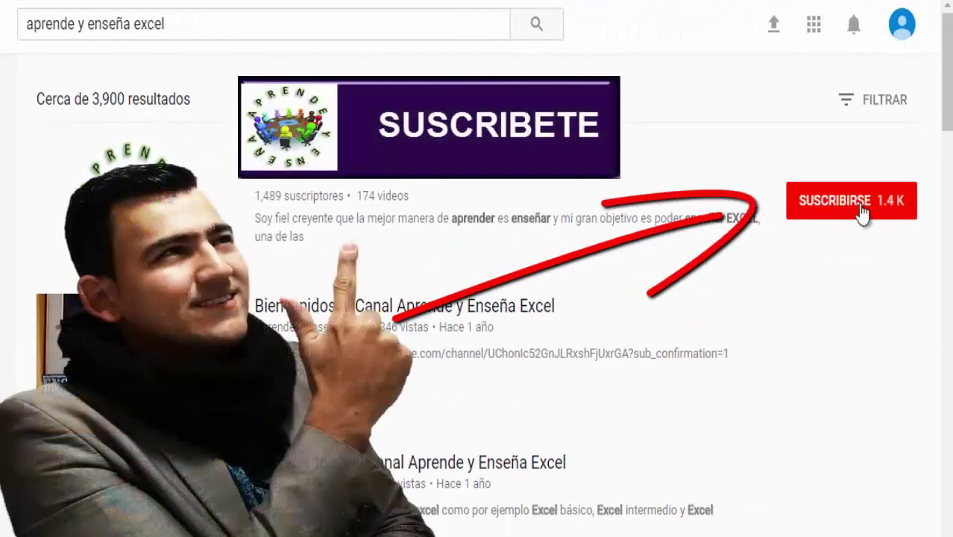
{"action": "left_click", "coordinate": [861, 213]}
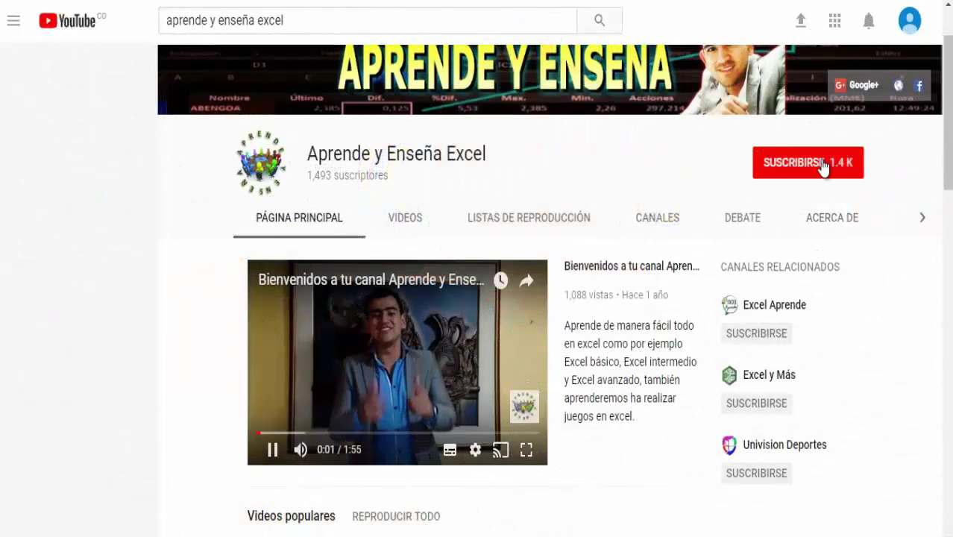
{"action": "left_click", "coordinate": [821, 168]}
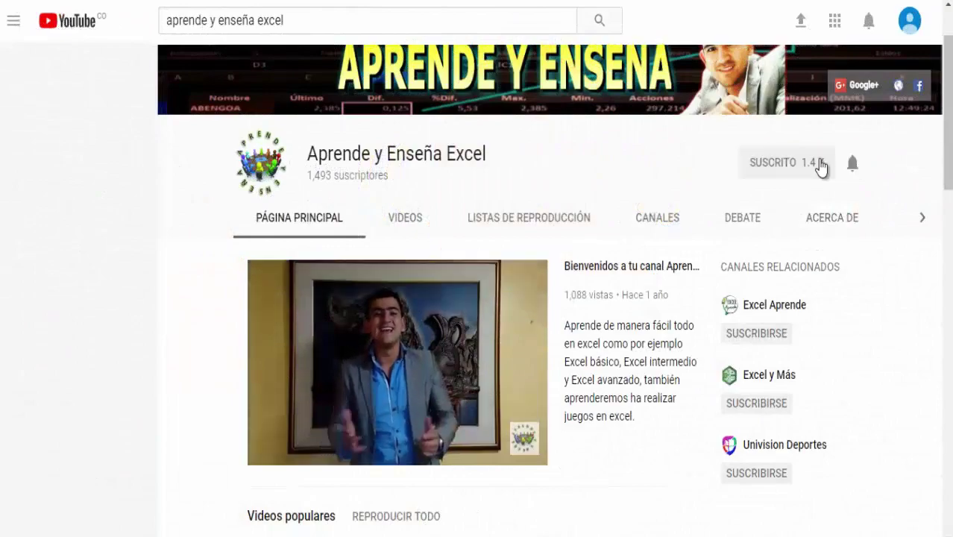
{"action": "scroll", "coordinate": [843, 149], "scroll_direction": "down", "scroll_amount": 2}
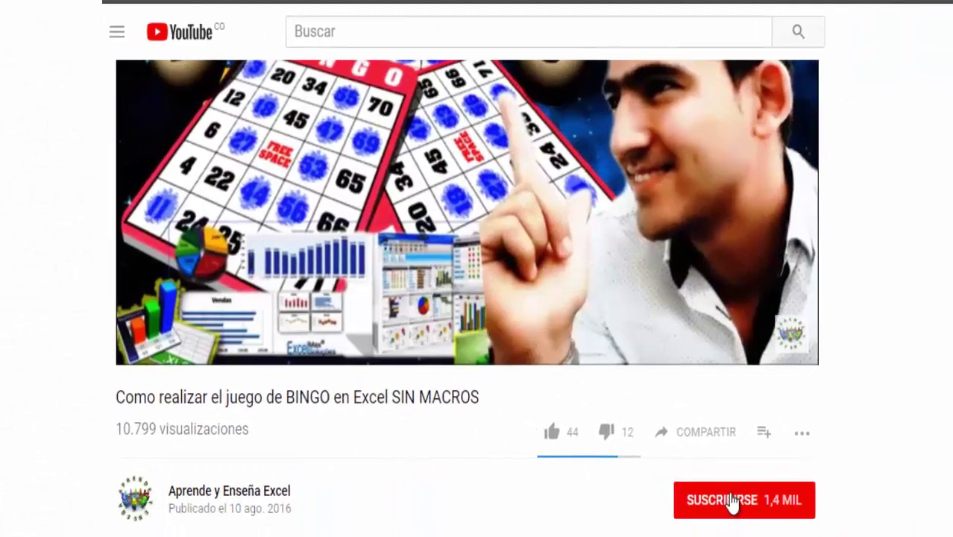
{"action": "left_click", "coordinate": [733, 504]}
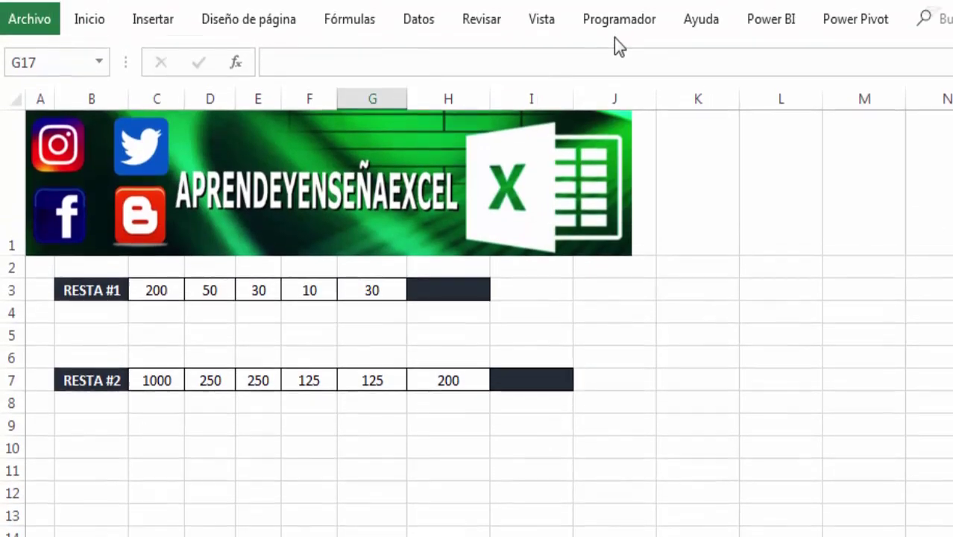
Step: Open the Visual Basic editor from the Programador tab and insert a new module
{"action": "left_click", "coordinate": [613, 30]}
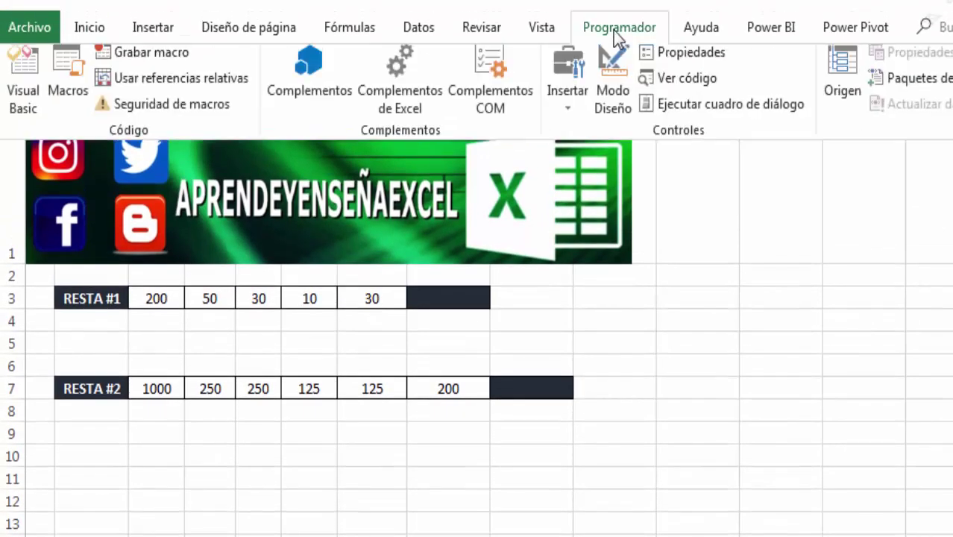
{"action": "left_click", "coordinate": [13, 99]}
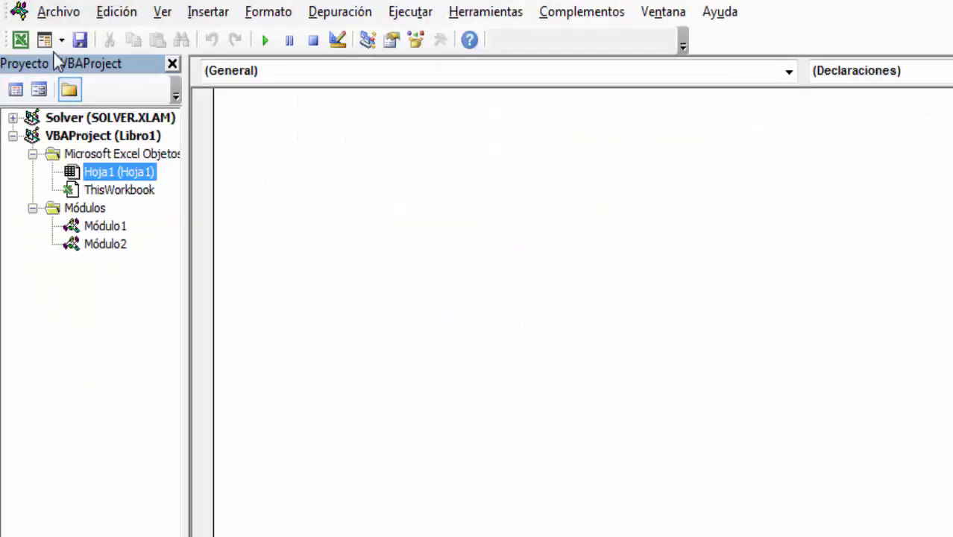
{"action": "left_click", "coordinate": [209, 14]}
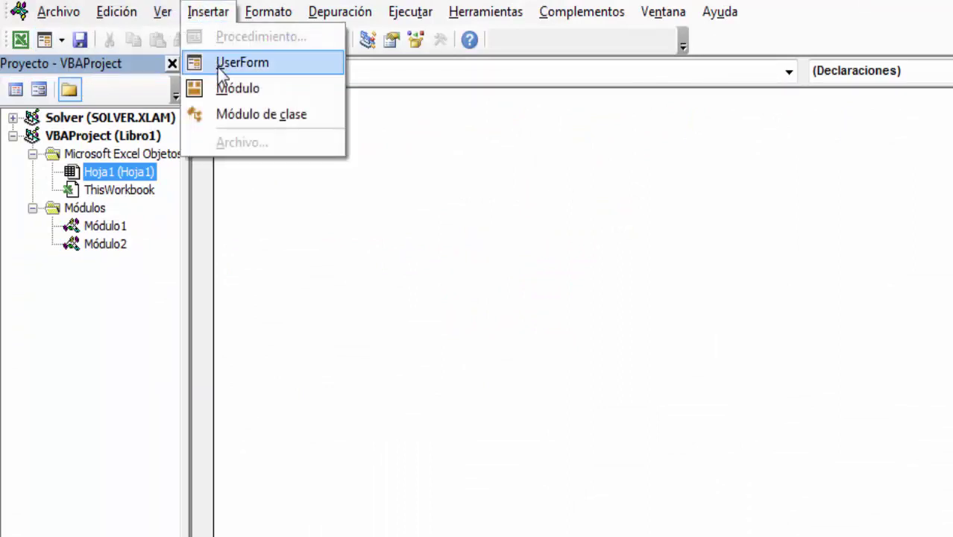
{"action": "left_click", "coordinate": [222, 87]}
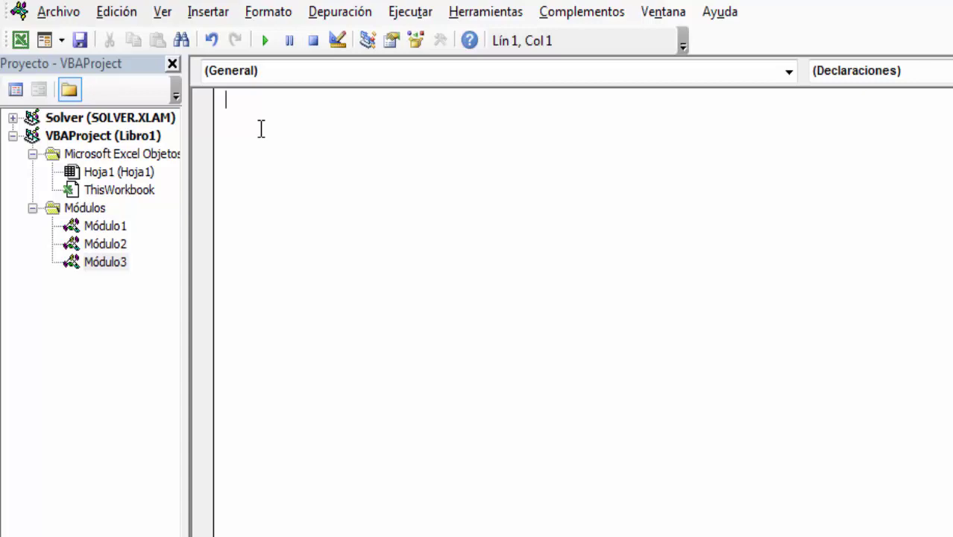
Step: Declare Function RESTAH(Rango As Range) As Double in the new module
{"action": "type", "text": "Func"}
{"action": "key", "text": "BackSpace"}
{"action": "type", "text": "ction "}
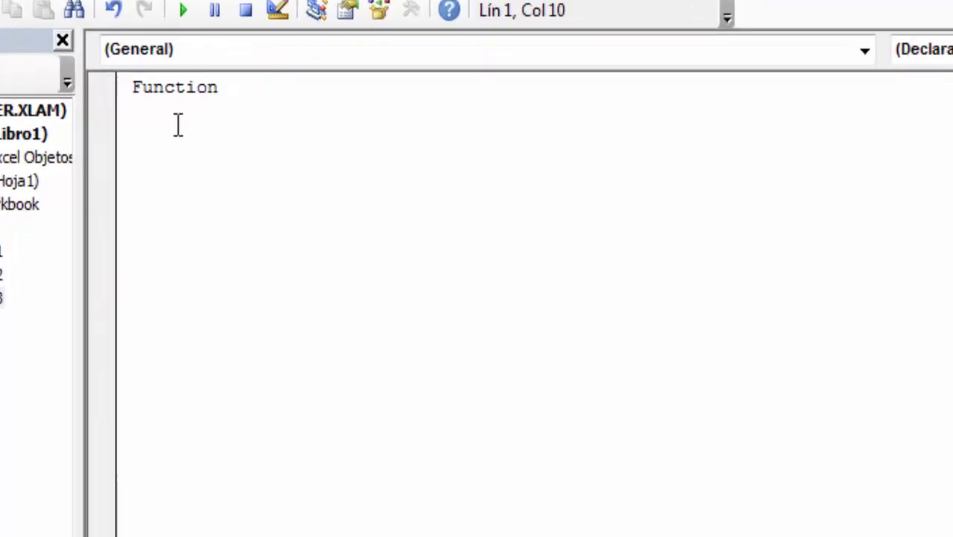
{"action": "type", "text": "RESTAH"}
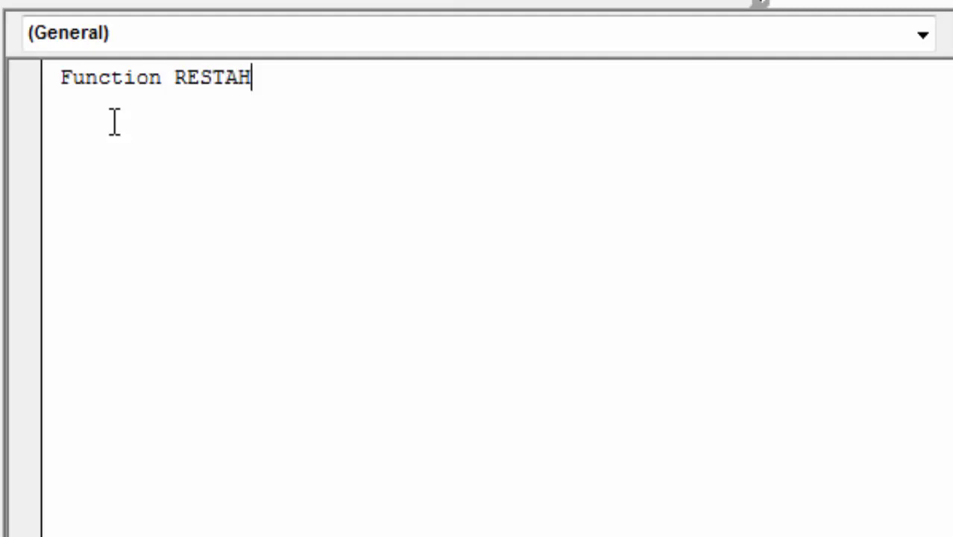
{"action": "type", "text": "("}
{"action": "type", "text": "Rango"}
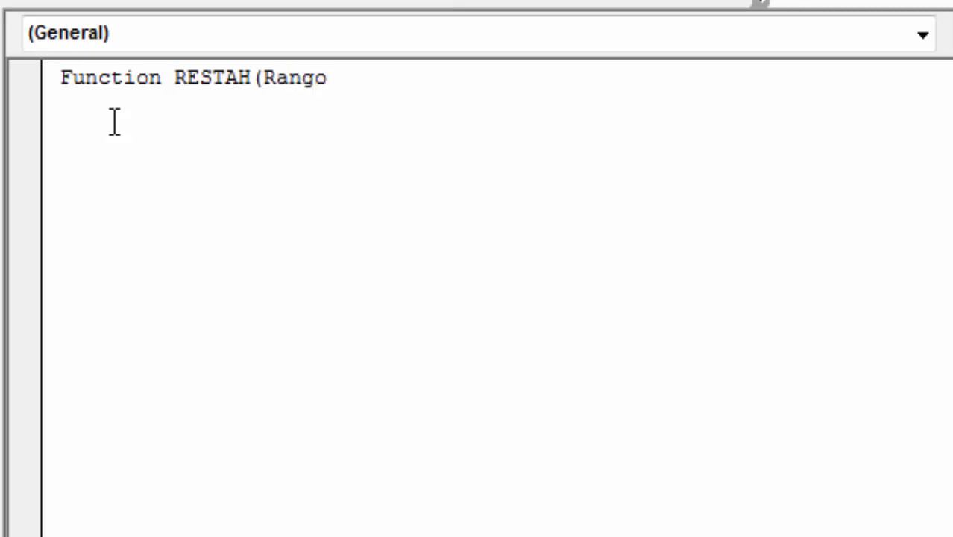
{"action": "type", "text": " as "}
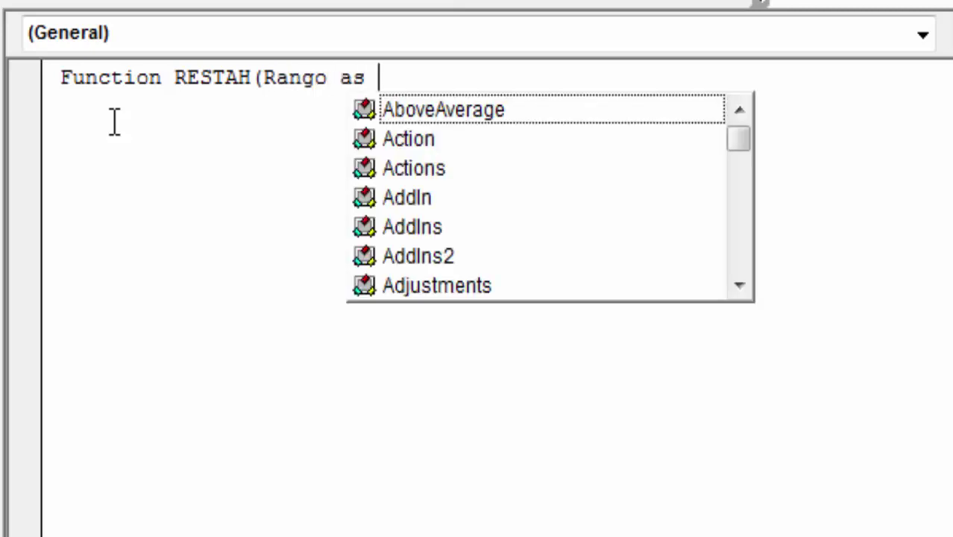
{"action": "type", "text": "ragn"}
{"action": "key", "text": "Tab"}
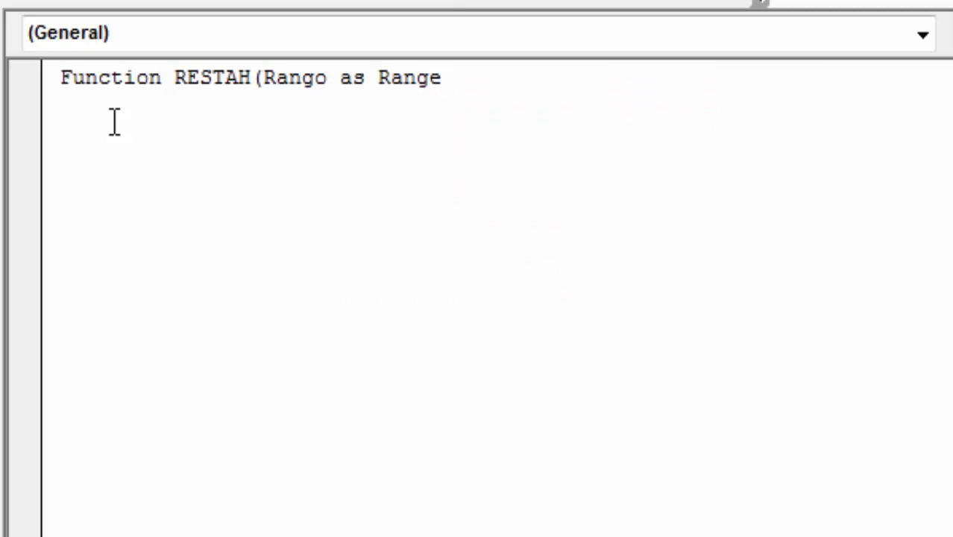
{"action": "type", "text": ")"}
{"action": "type", "text": " as "}
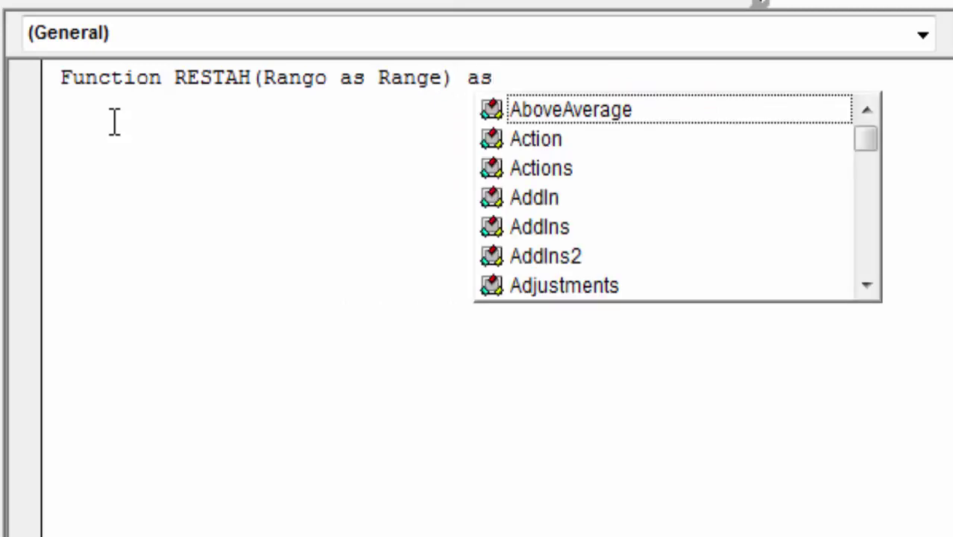
{"action": "type", "text": "dou"}
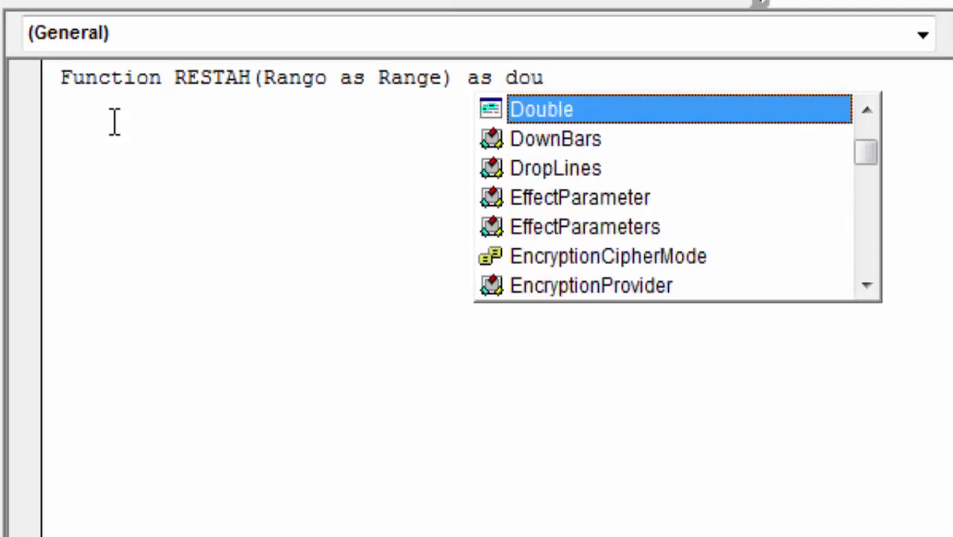
{"action": "key", "text": "Tab"}
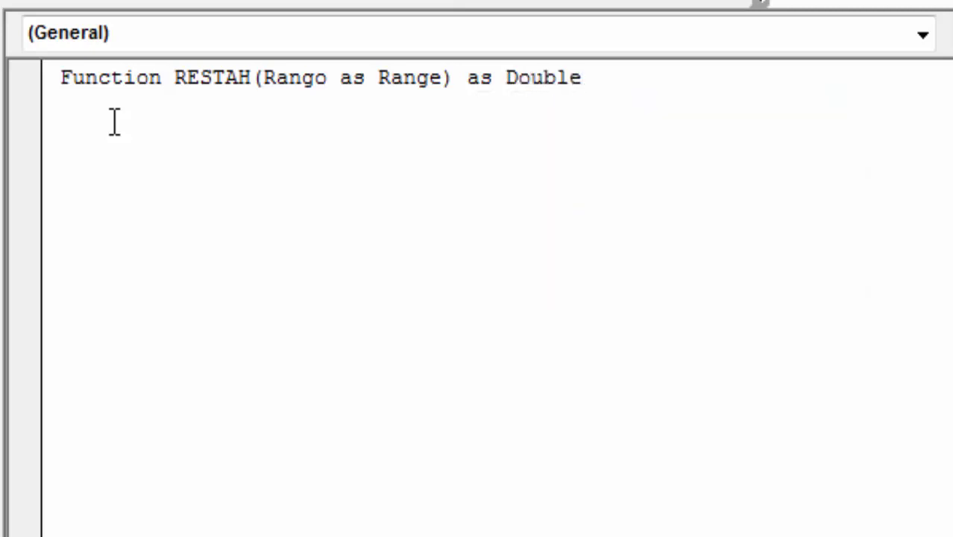
{"action": "key", "text": "Return"}
{"action": "key", "text": "Return"}
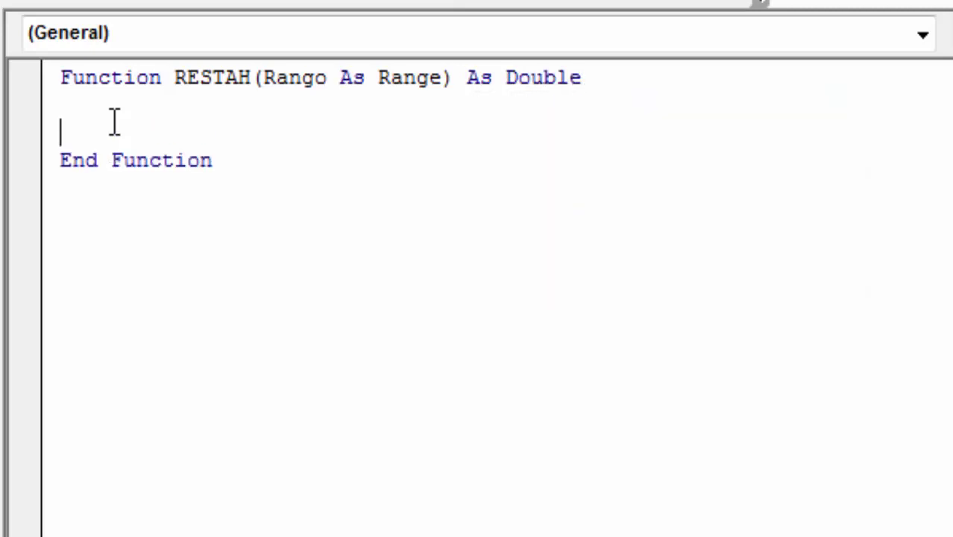
Step: Add the lines Fila = Rango.Row and Columna = Rango.Column to RESTAH's body
{"action": "type", "text": "Fila"}
{"action": "type", "text": "="}
{"action": "type", "text": "Rango.r"}
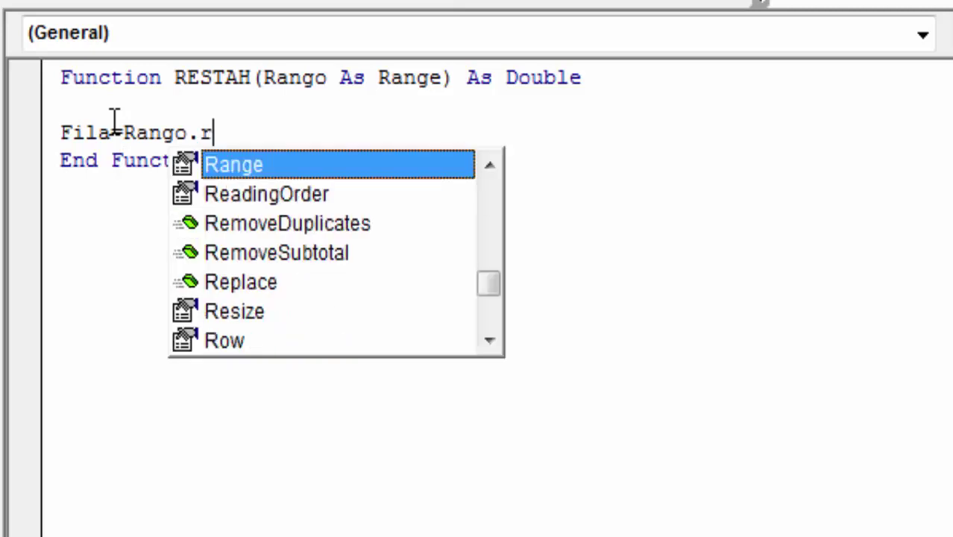
{"action": "type", "text": "ow"}
{"action": "key", "text": "Tab"}
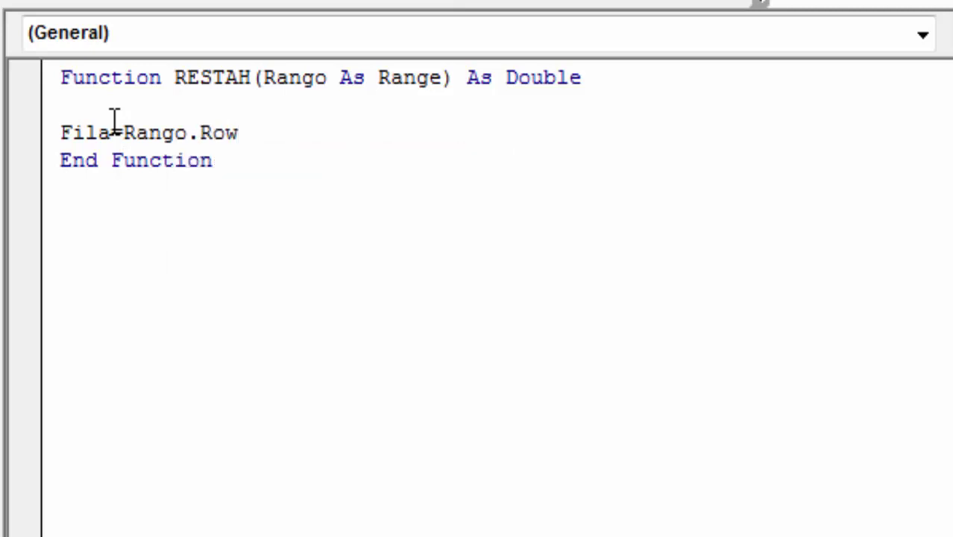
{"action": "key", "text": "Return"}
{"action": "type", "text": "Co"}
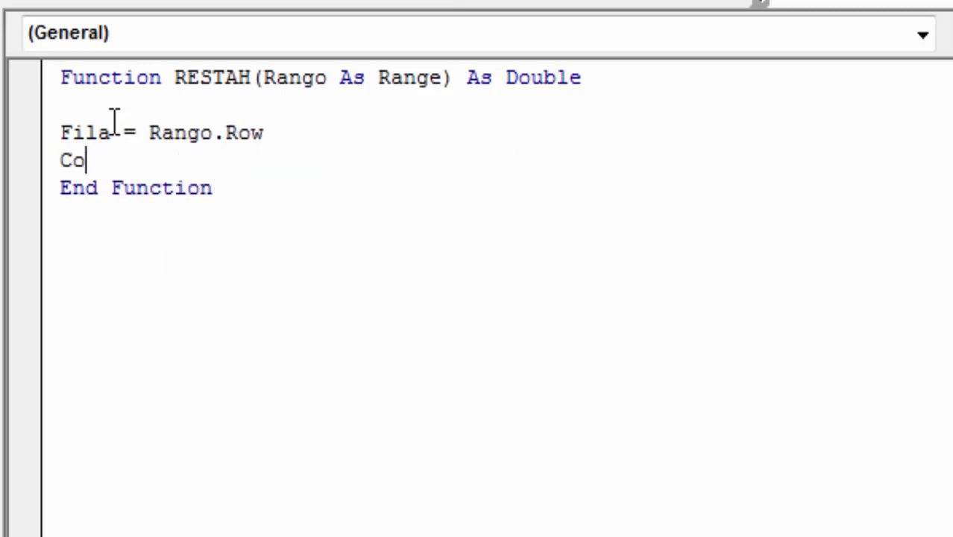
{"action": "type", "text": "lumna=c"}
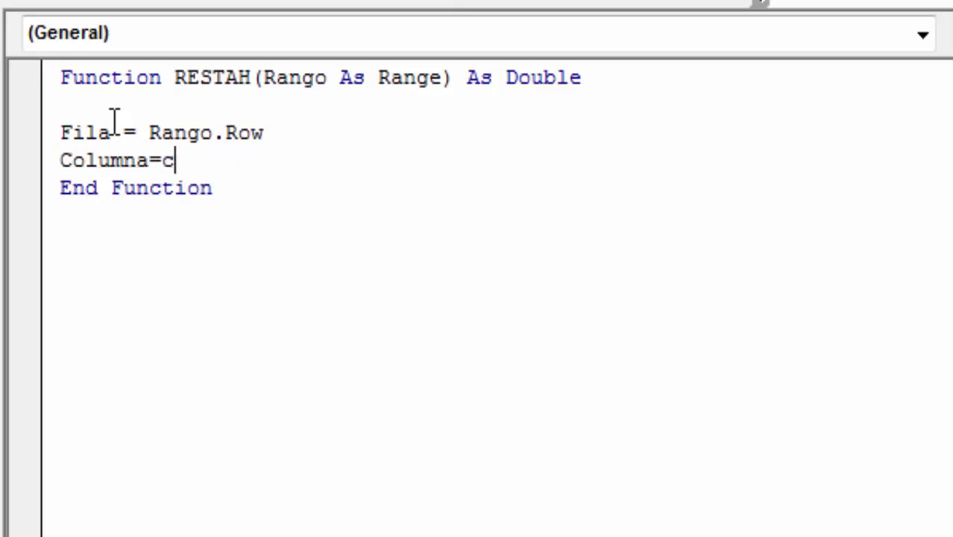
{"action": "type", "text": "olumna"}
{"action": "key", "text": "BackSpace"}
{"action": "key", "text": "BackSpace"}
{"action": "key", "text": "BackSpace"}
{"action": "key", "text": "BackSpace"}
{"action": "key", "text": "BackSpace"}
{"action": "key", "text": "BackSpace"}
{"action": "type", "text": "Rango.co"}
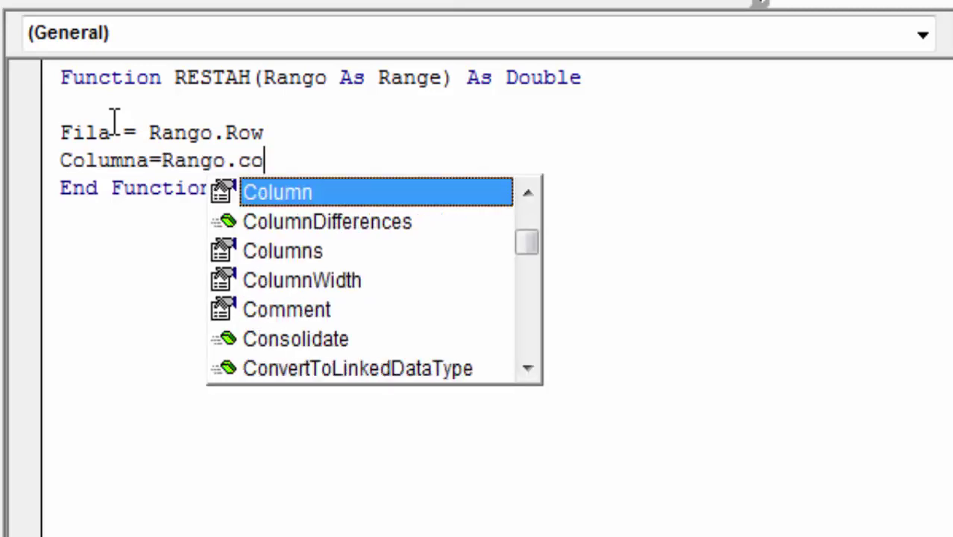
{"action": "type", "text": "l"}
{"action": "key", "text": "Tab"}
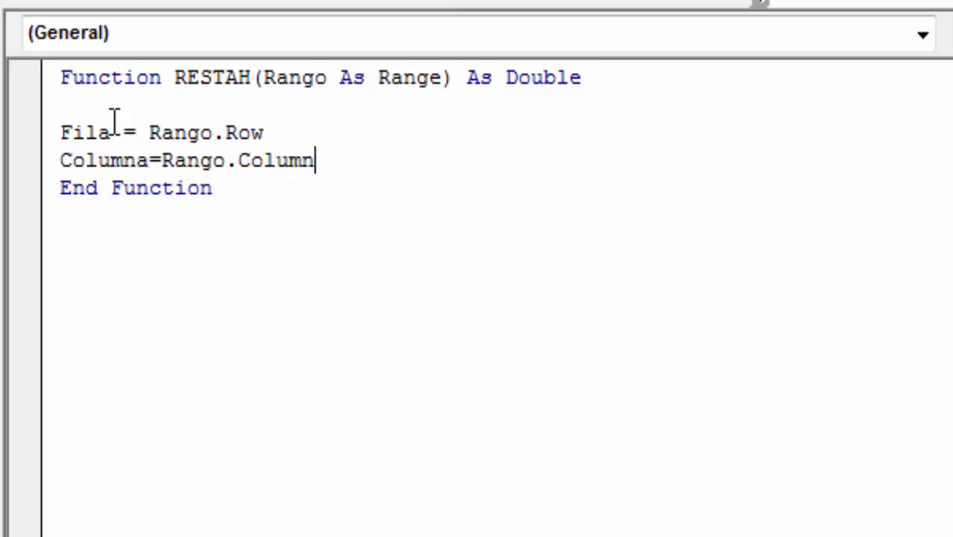
{"action": "key", "text": "Return"}
{"action": "key", "text": "Return"}
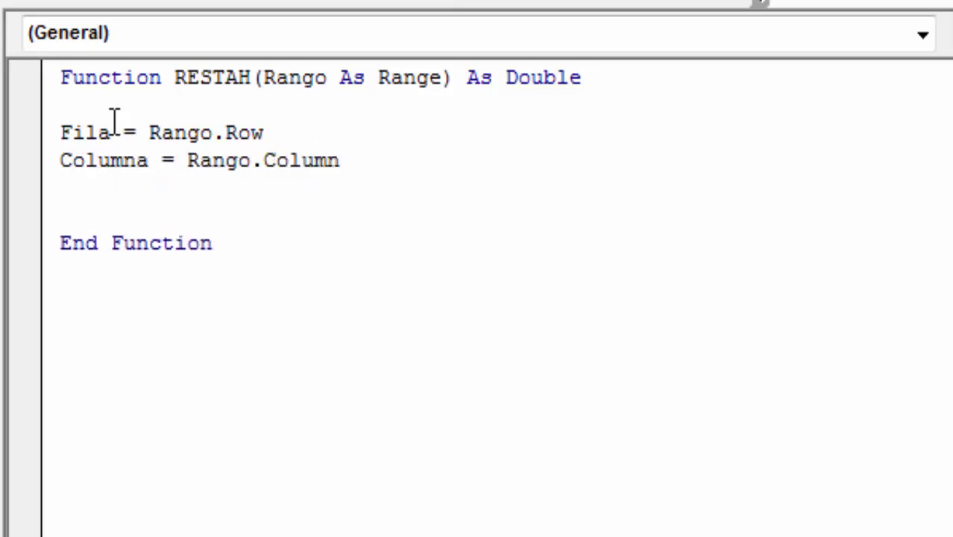
Step: Add TotalColumnas = Rango.Columns.Count to store the range's column count
{"action": "type", "text": "Total"}
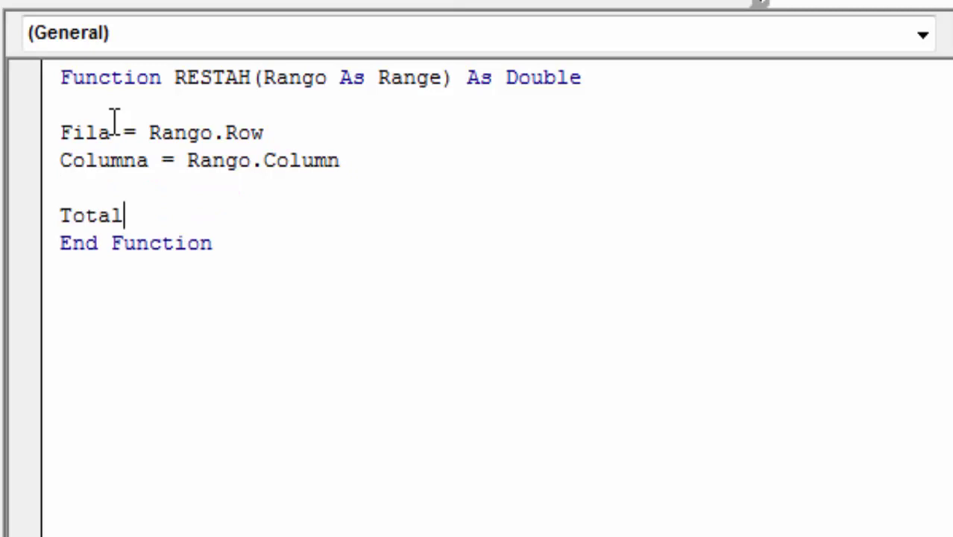
{"action": "type", "text": "Columnas"}
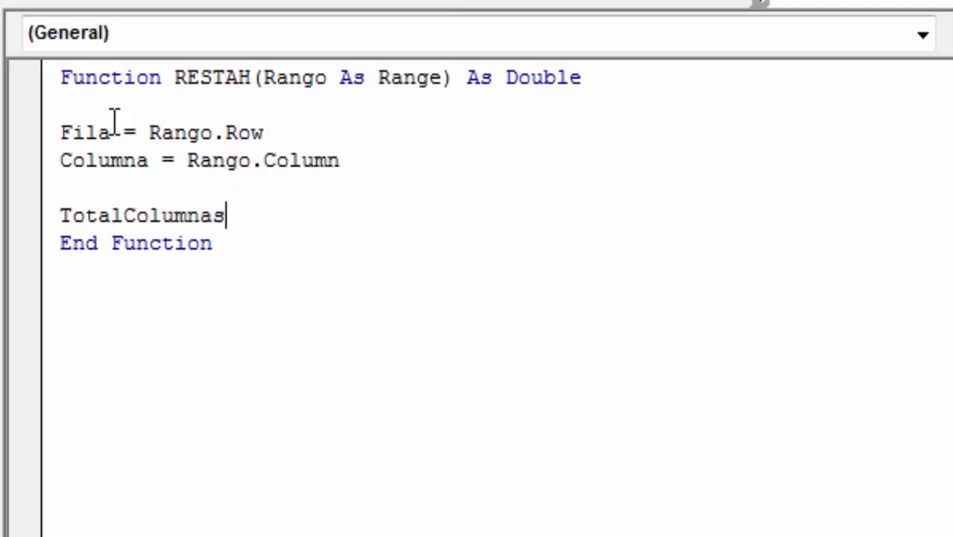
{"action": "type", "text": "="}
{"action": "type", "text": "Rango"}
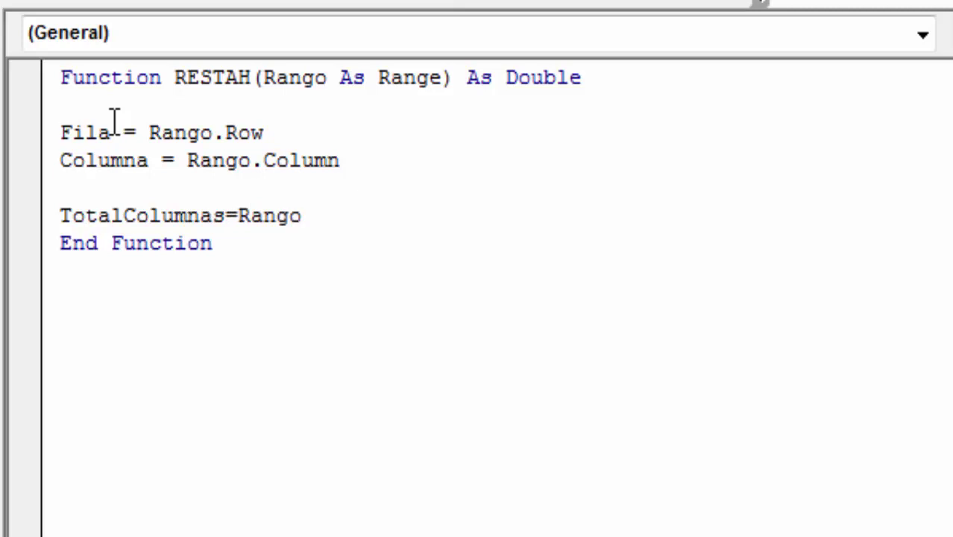
{"action": "type", "text": ".cou"}
{"action": "key", "text": "BackSpace"}
{"action": "type", "text": "l"}
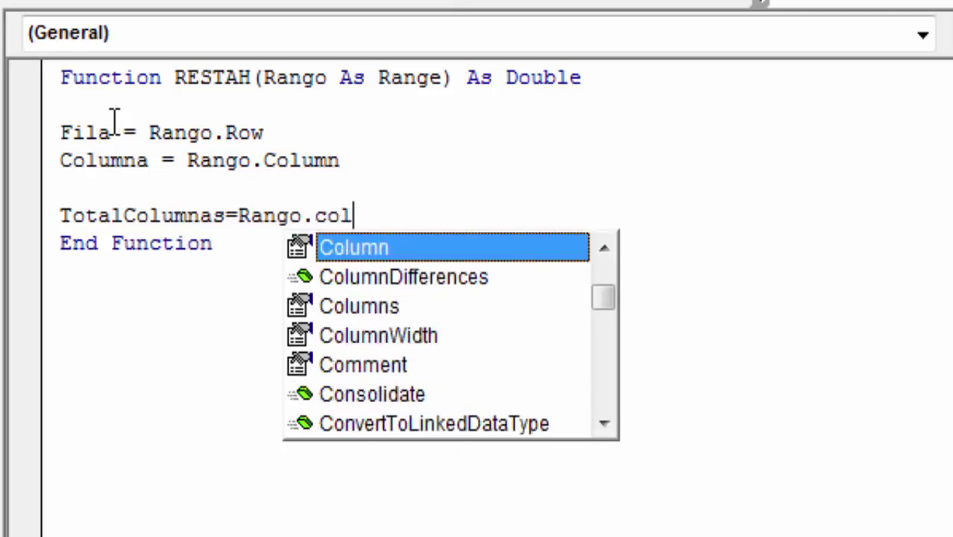
{"action": "key", "text": "Tab"}
{"action": "type", "text": "."}
{"action": "key", "text": "BackSpace"}
{"action": "type", "text": "s."}
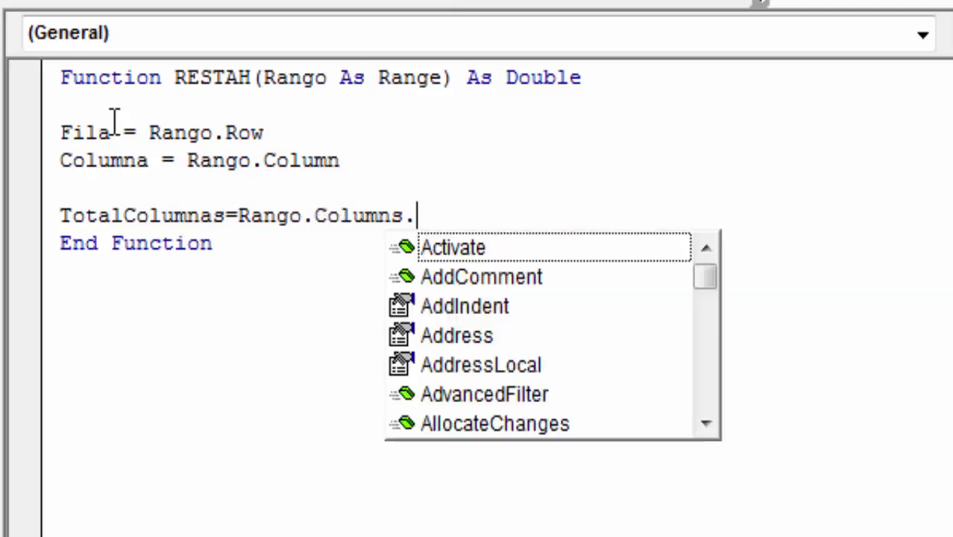
{"action": "type", "text": "cou"}
{"action": "key", "text": "Tab"}
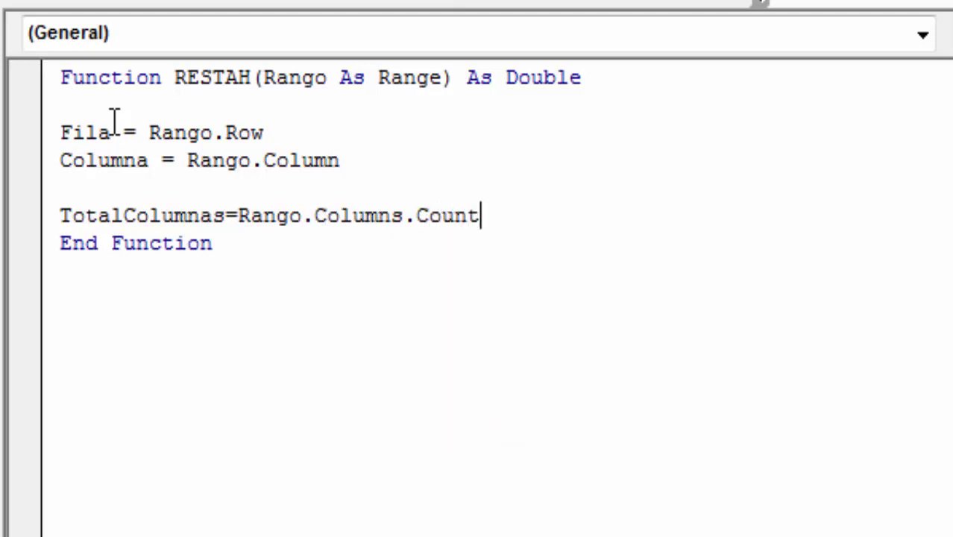
{"action": "key", "text": "Return"}
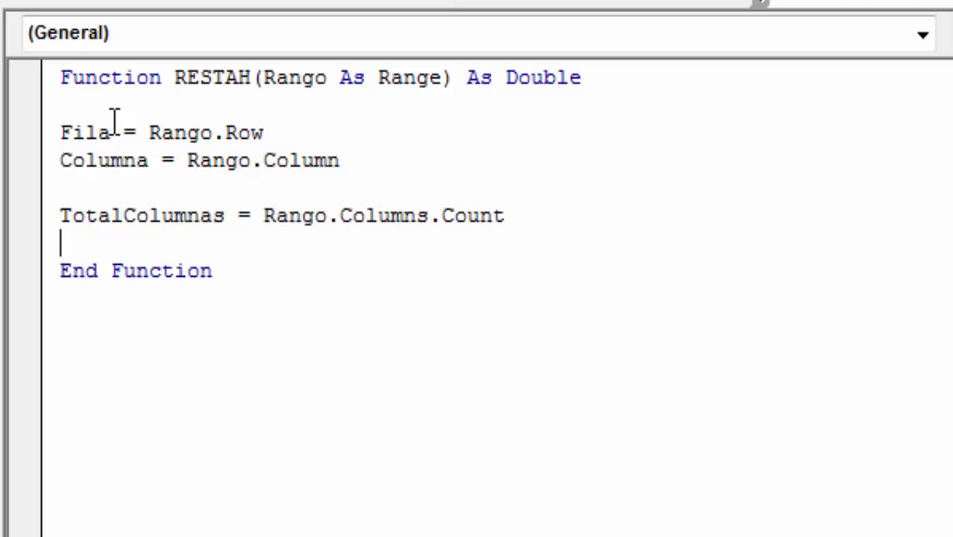
Step: Add the line ColumnaFinal = Columna + TotalColumnas - 1
{"action": "key", "text": "Return"}
{"action": "key", "text": "BackSpace"}
{"action": "type", "text": "Colu"}
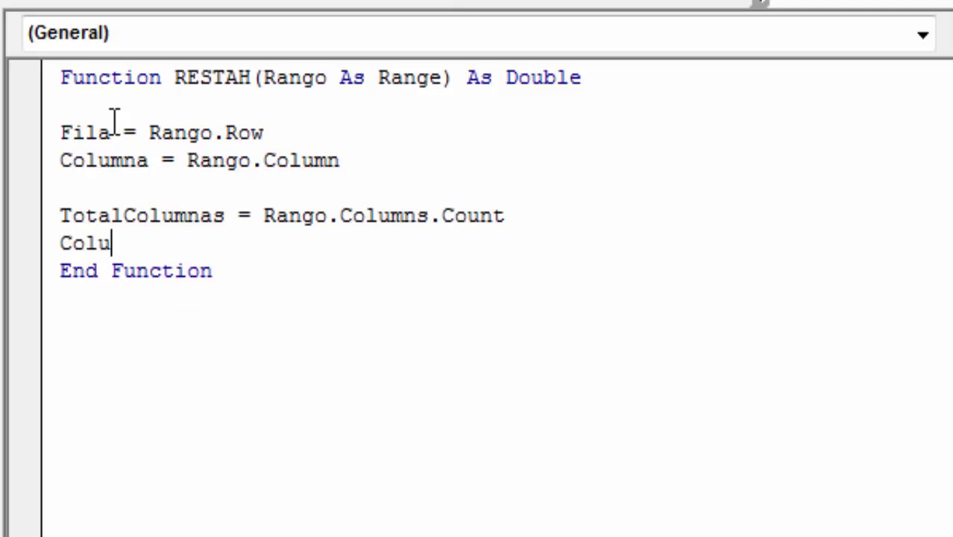
{"action": "type", "text": "mnaFi"}
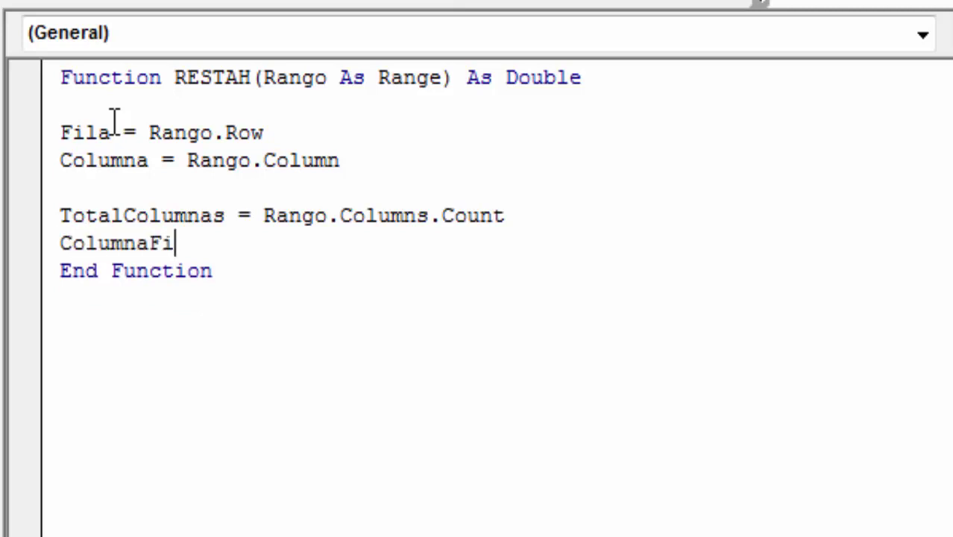
{"action": "type", "text": "nal = Colu"}
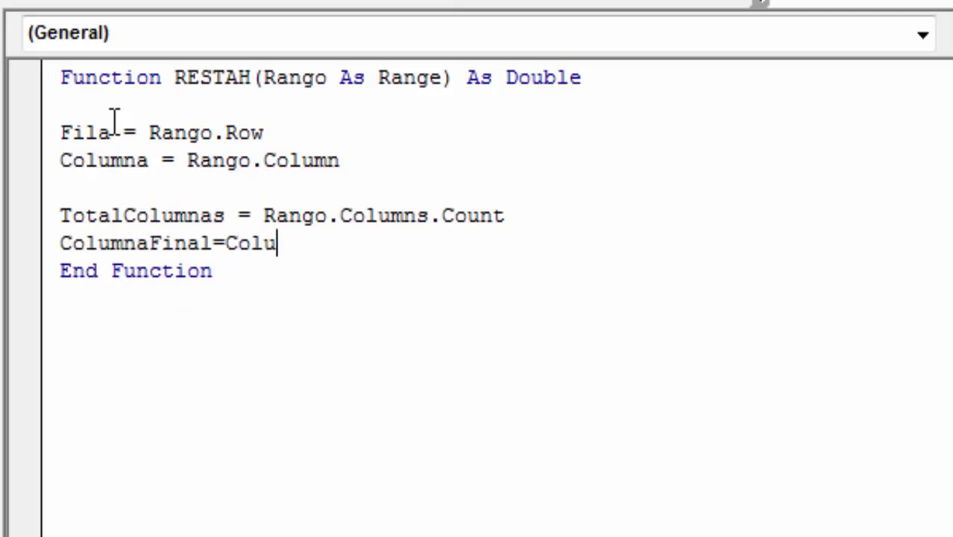
{"action": "type", "text": "mna "}
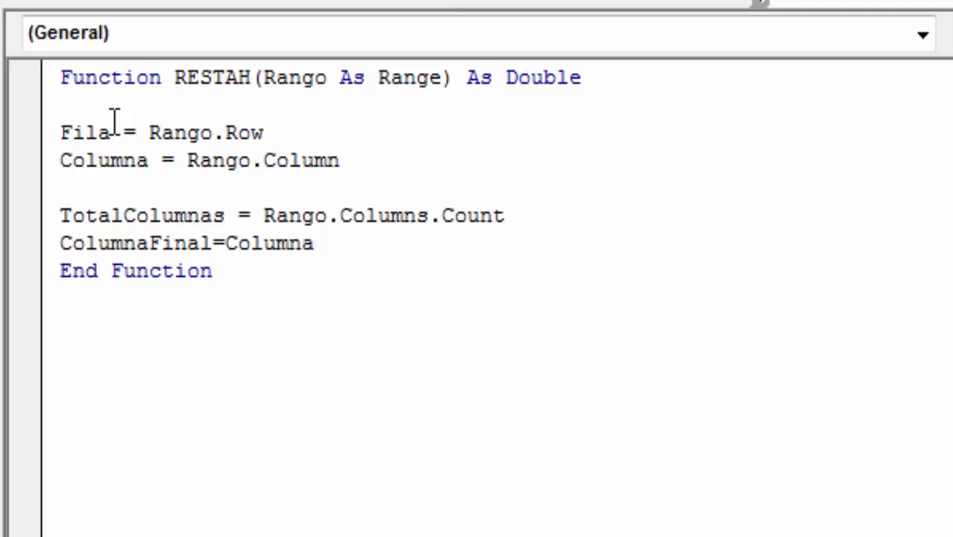
{"action": "type", "text": "+ "}
{"action": "type", "text": "TotalColu"}
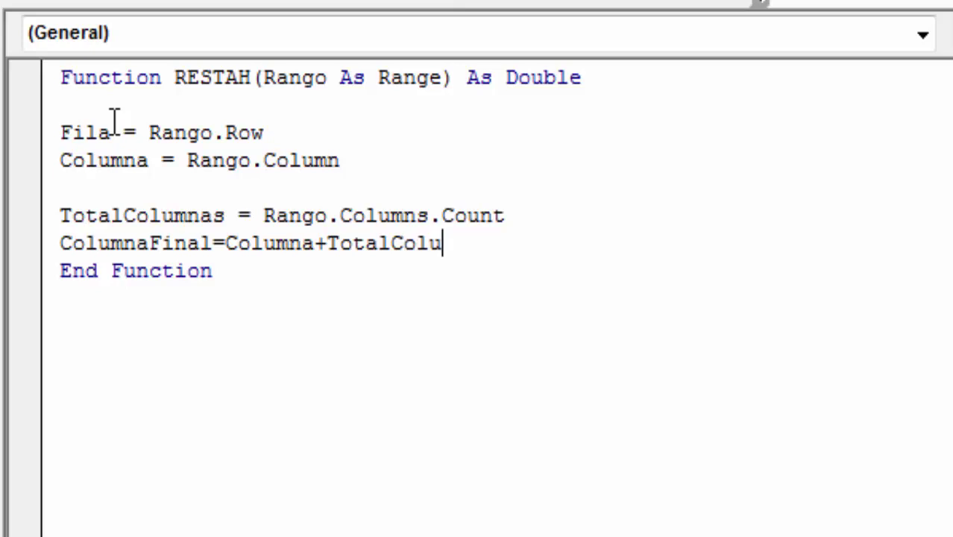
{"action": "type", "text": "mnas -"}
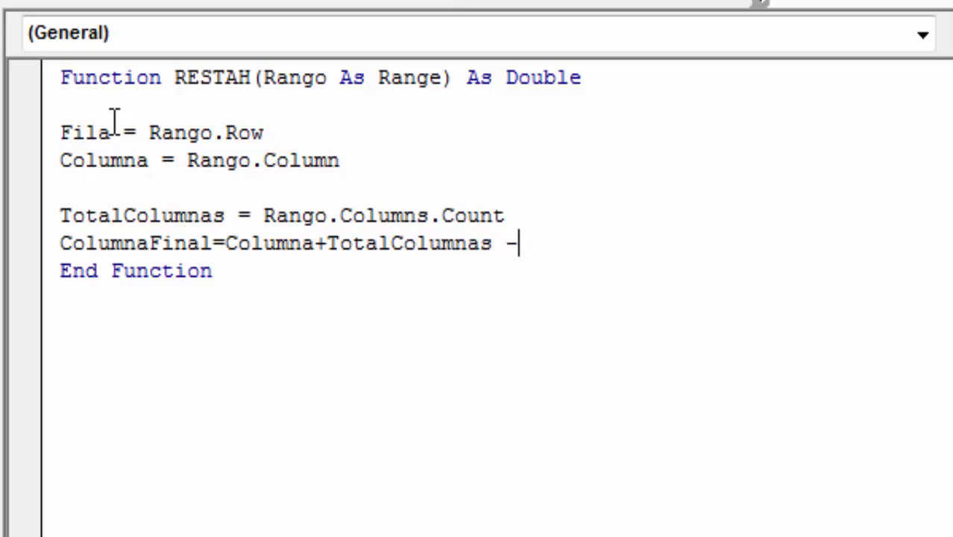
{"action": "type", "text": " 1"}
{"action": "key", "text": "Return"}
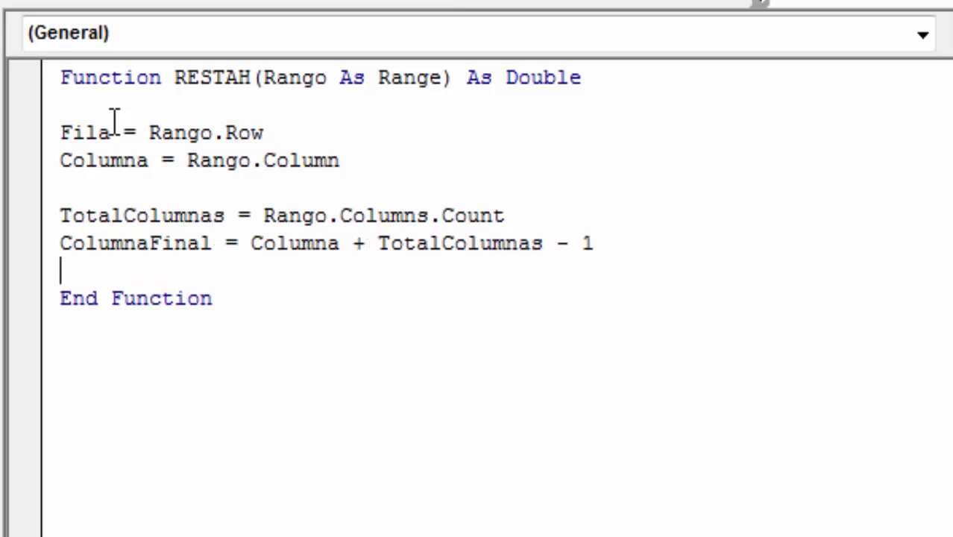
{"action": "key", "text": "Return"}
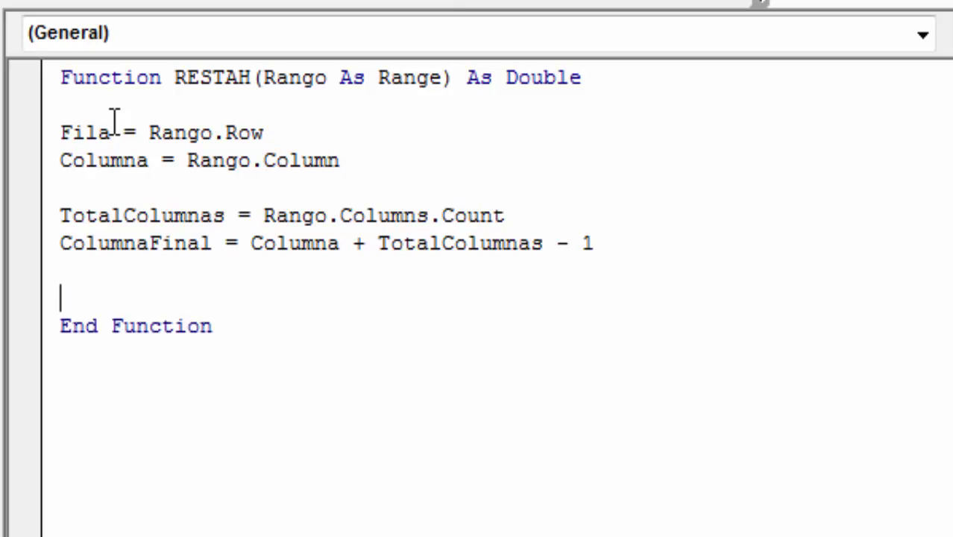
Step: Add Valor = Cells(Fila, Columna) and Resultado = Valor
{"action": "type", "text": "Valor"}
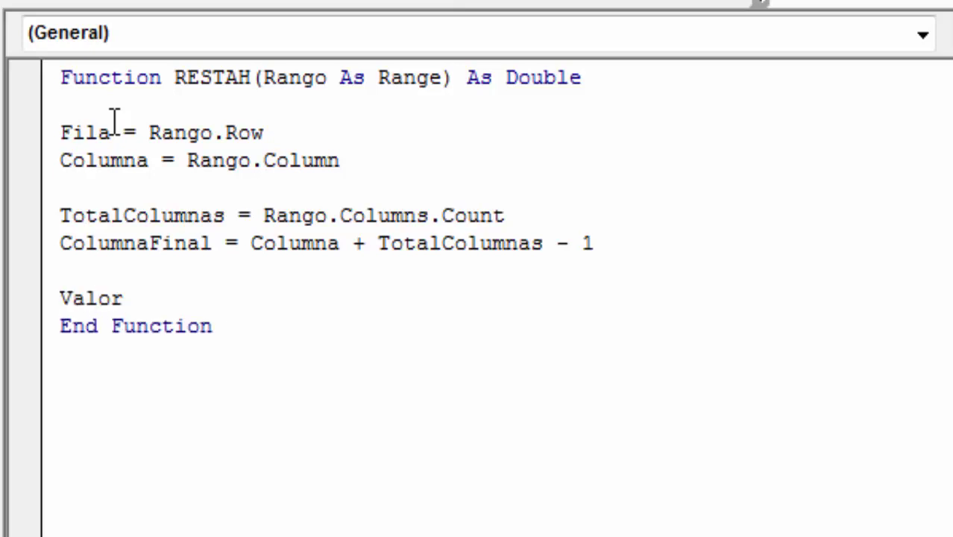
{"action": "type", "text": "="}
{"action": "type", "text": "Celd"}
{"action": "key", "text": "BackSpace"}
{"action": "type", "text": "l"}
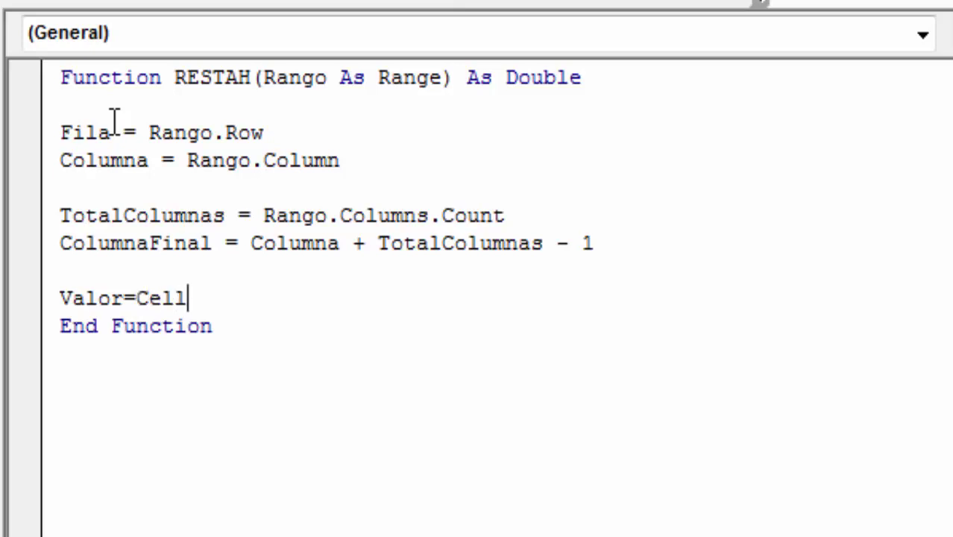
{"action": "type", "text": "s(Fi"}
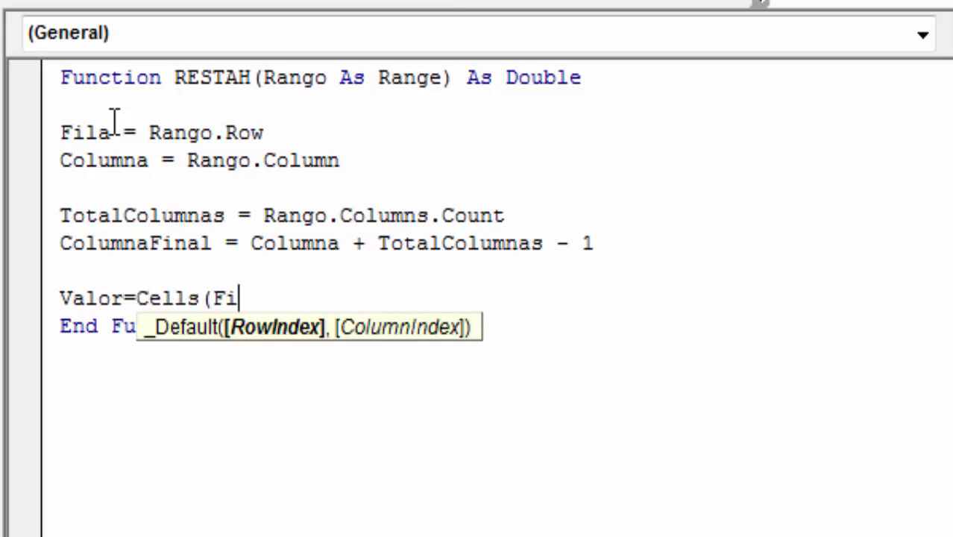
{"action": "type", "text": "la, Co"}
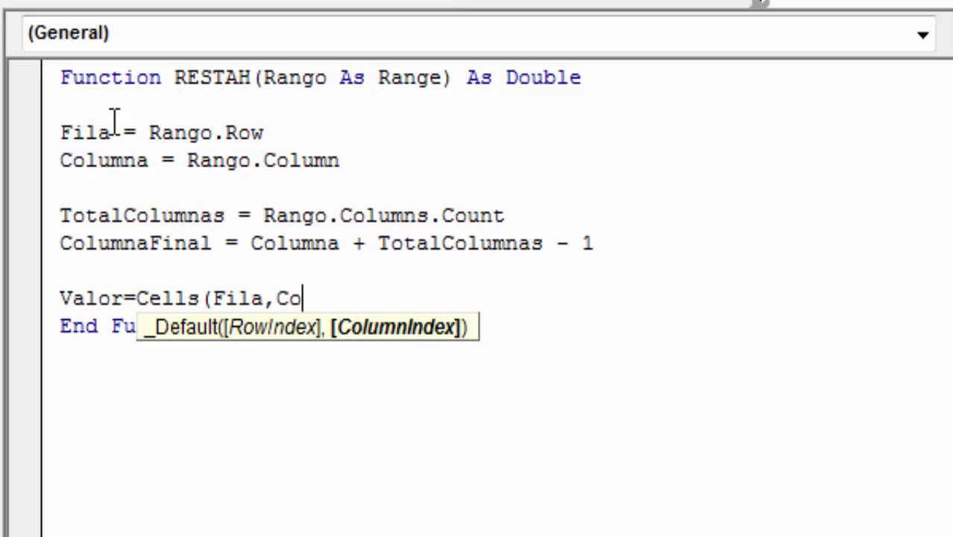
{"action": "type", "text": "lumna"}
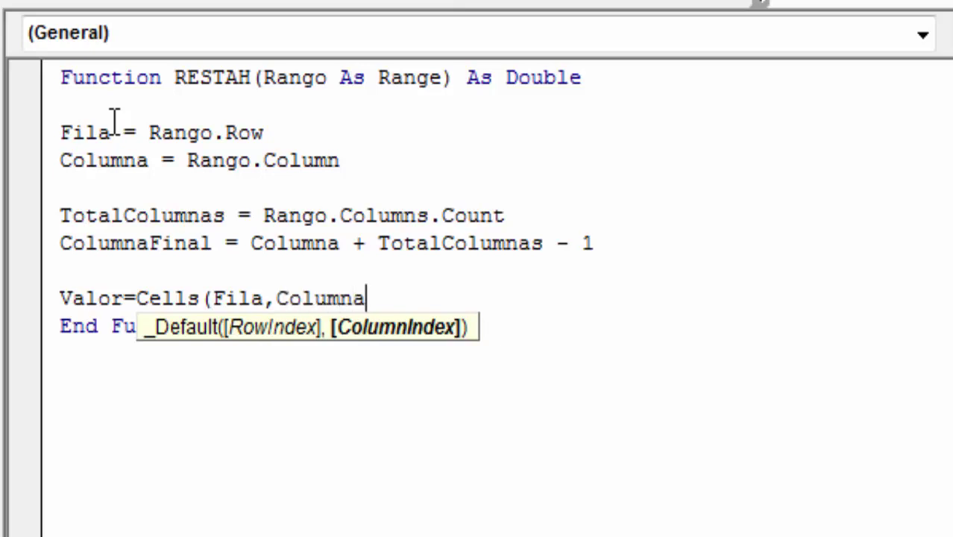
{"action": "type", "text": ")"}
{"action": "key", "text": "Return"}
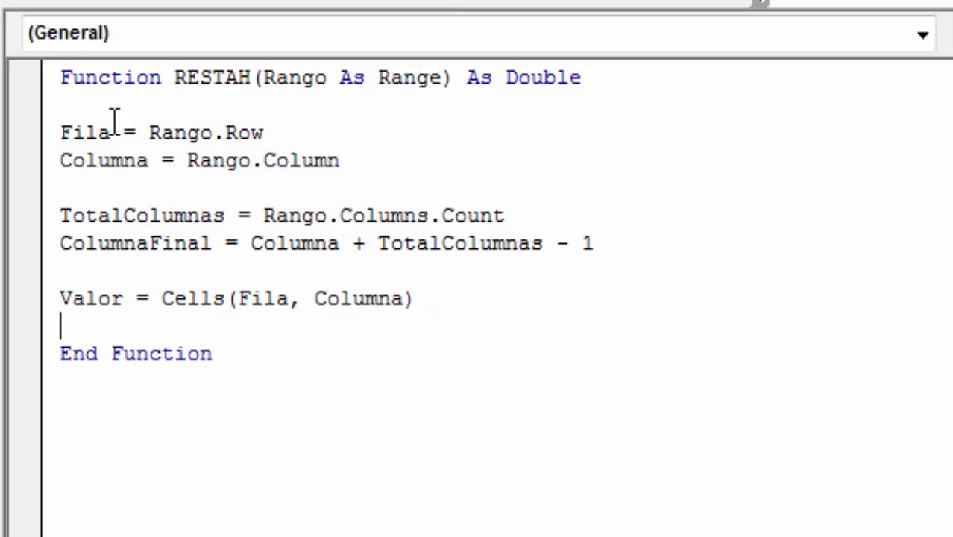
{"action": "type", "text": "Resu"}
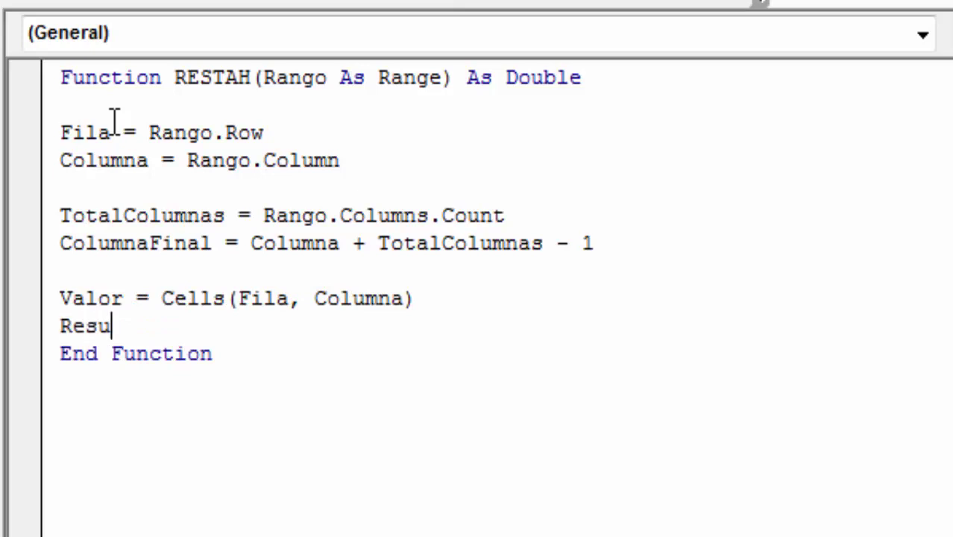
{"action": "type", "text": "ltado=Va"}
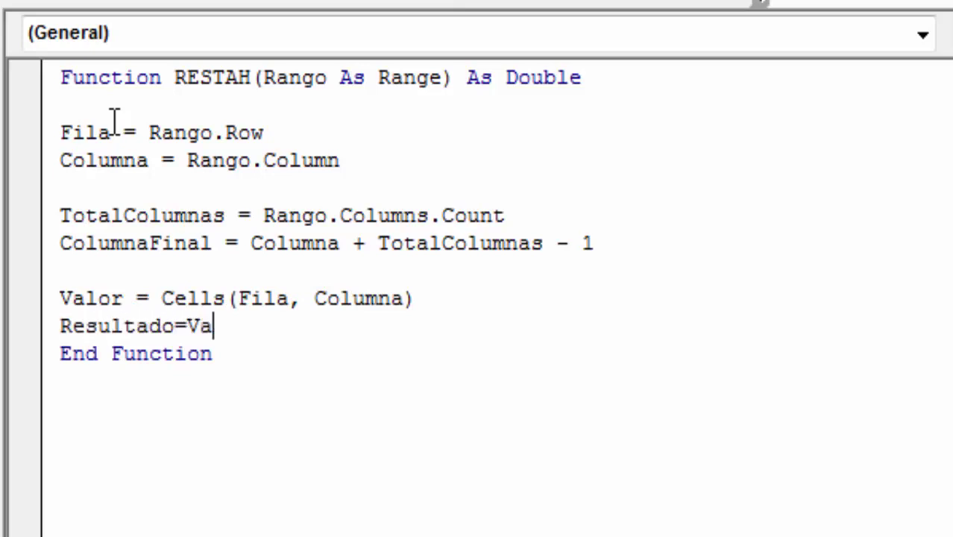
{"action": "type", "text": "lor"}
{"action": "key", "text": "Return"}
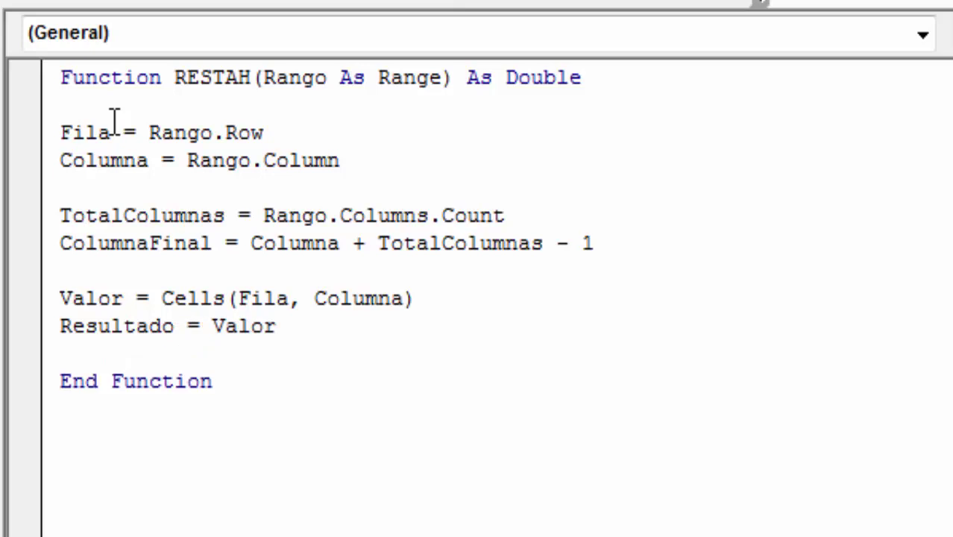
Step: Add Columna = Columna + 1 to move to the next column
{"action": "type", "text": "Con"}
{"action": "key", "text": "BackSpace"}
{"action": "type", "text": "lumna "}
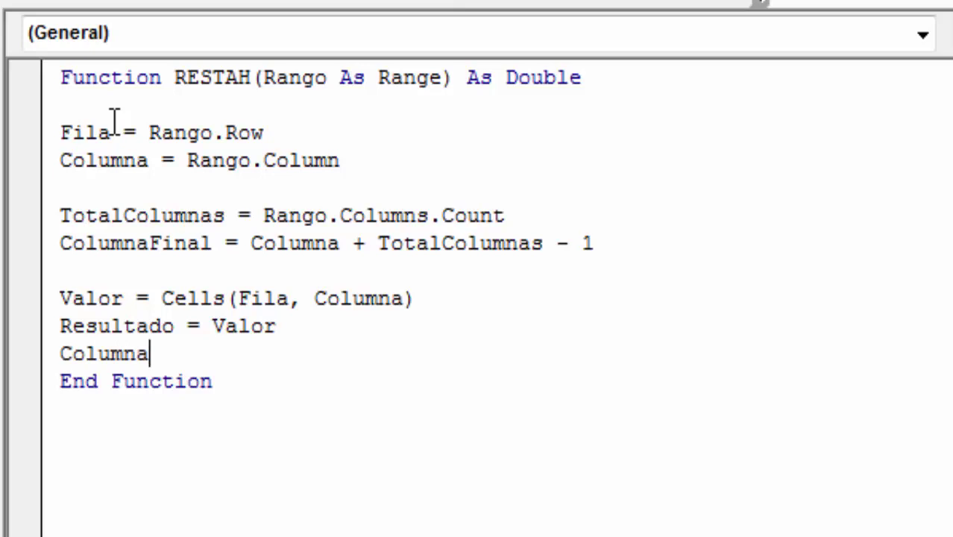
{"action": "type", "text": "= Colu"}
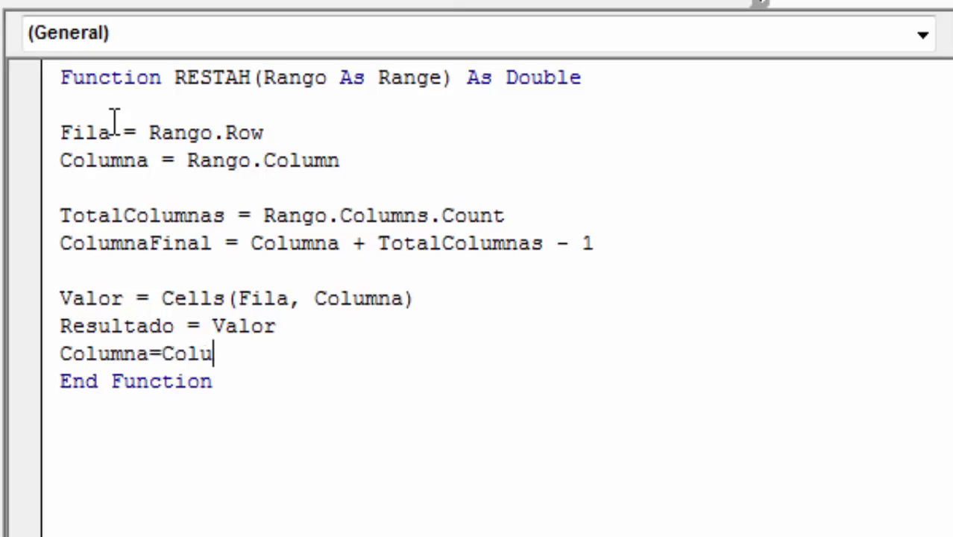
{"action": "type", "text": "mna + 1"}
{"action": "key", "text": "Return"}
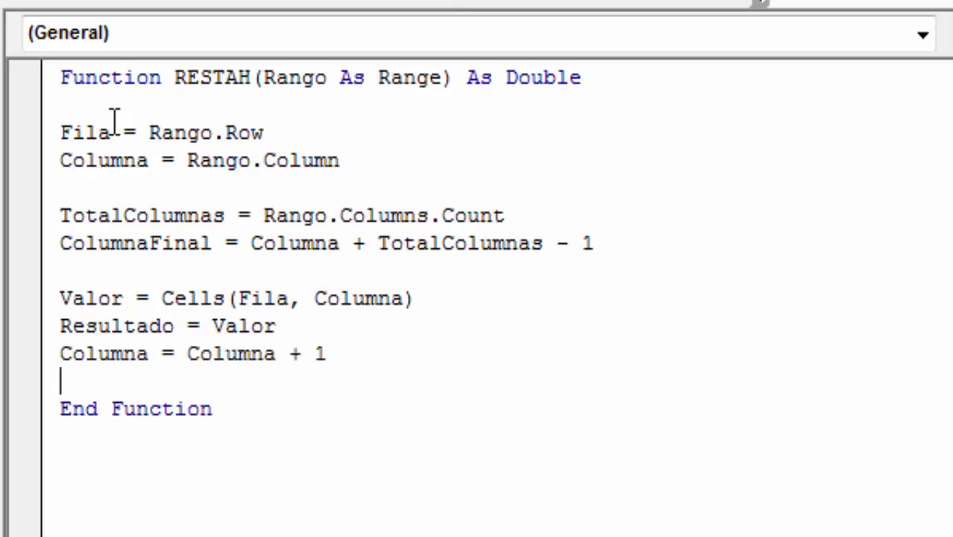
Step: Start a For Conteo = Columna To ColumnaFinal loop with Valor2 = Cells(Fila, Columna) inside
{"action": "key", "text": "Return"}
{"action": "type", "text": "Fo"}
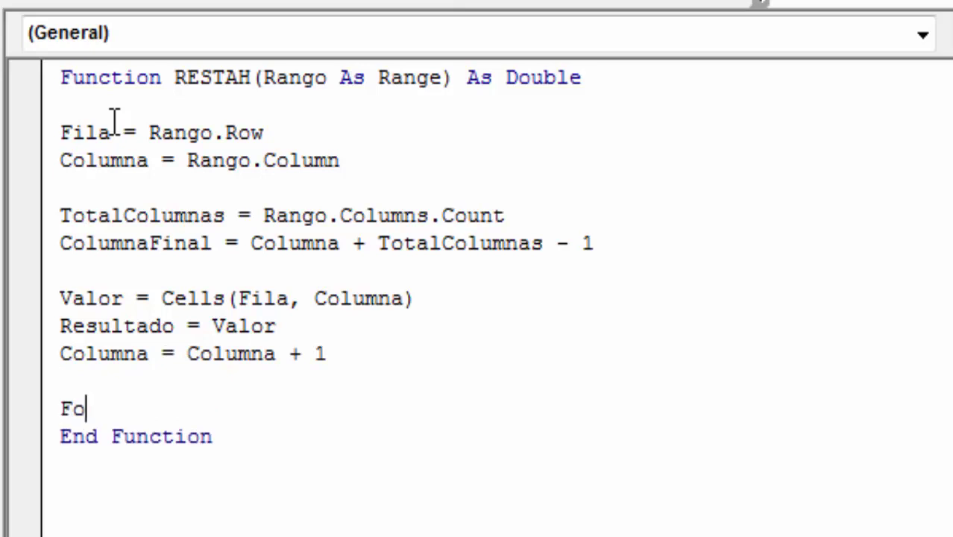
{"action": "type", "text": "r"}
{"action": "type", "text": " Conteo"}
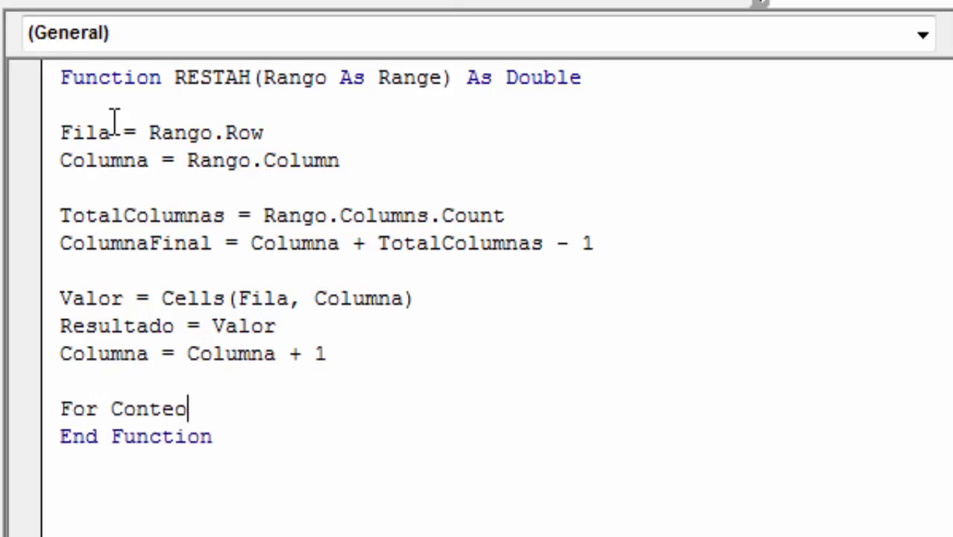
{"action": "type", "text": "=C"}
{"action": "type", "text": "olumna"}
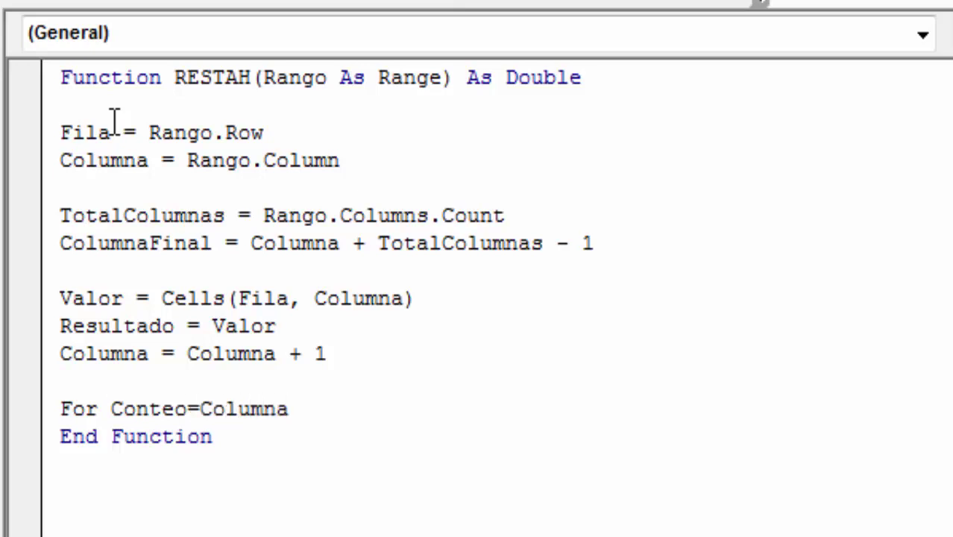
{"action": "type", "text": " to"}
{"action": "type", "text": " ColumnaFinal"}
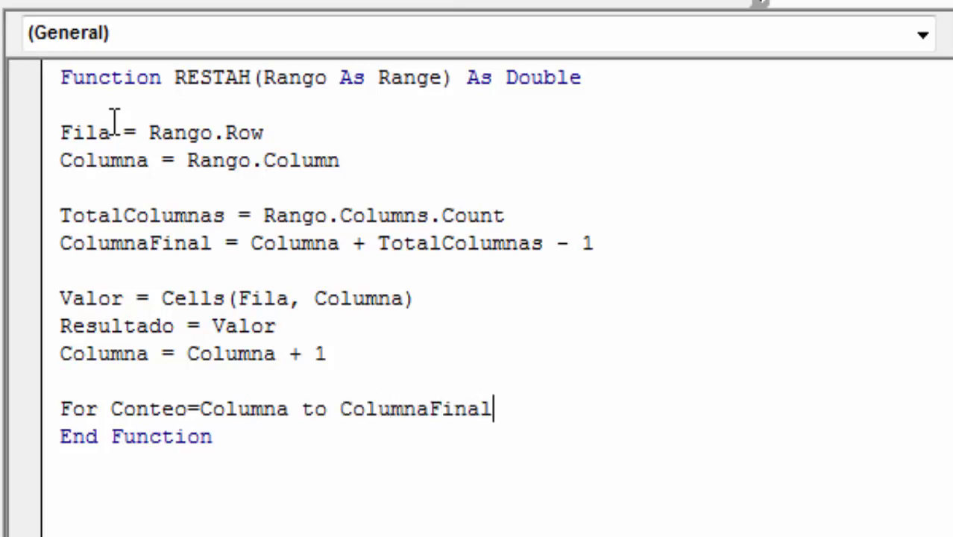
{"action": "key", "text": "Return"}
{"action": "key", "text": "Return"}
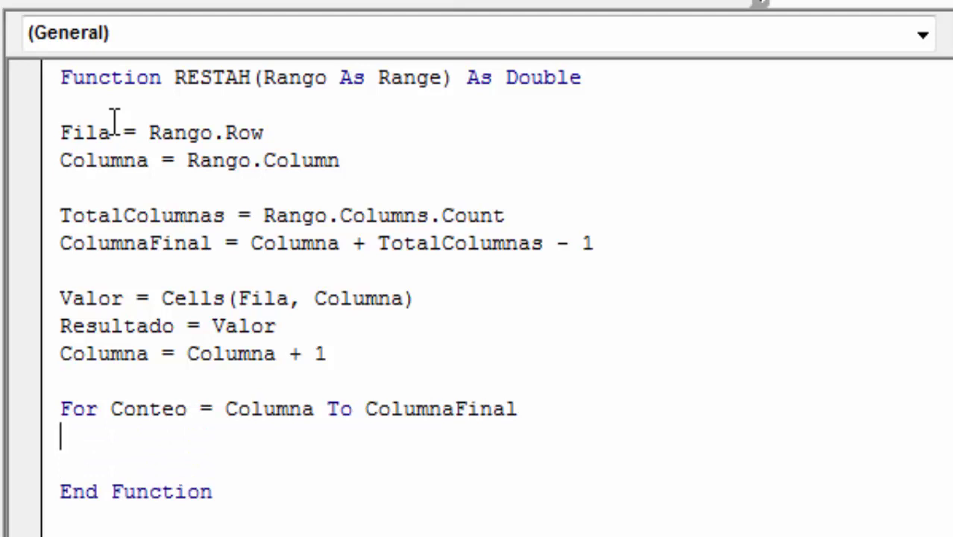
{"action": "type", "text": "Valor"}
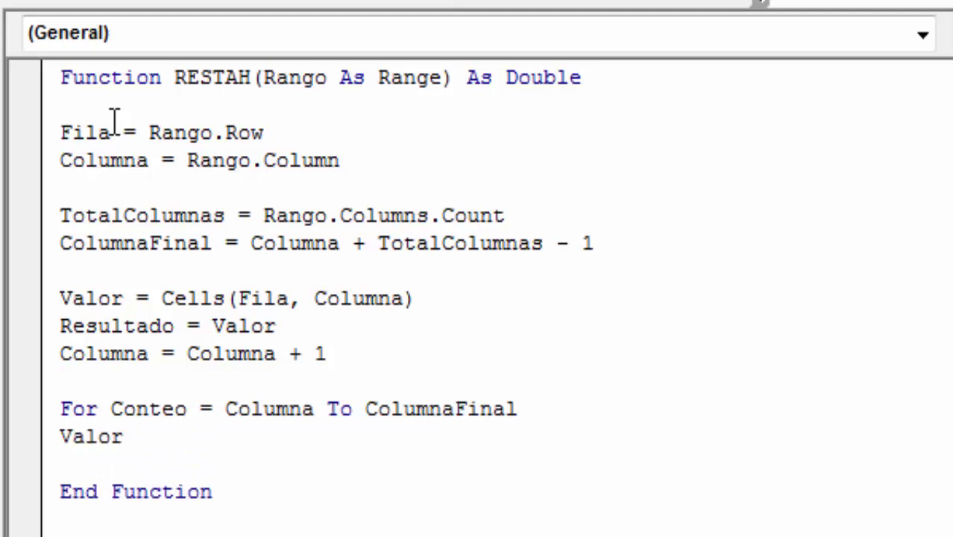
{"action": "type", "text": "2"}
{"action": "type", "text": "=Cel"}
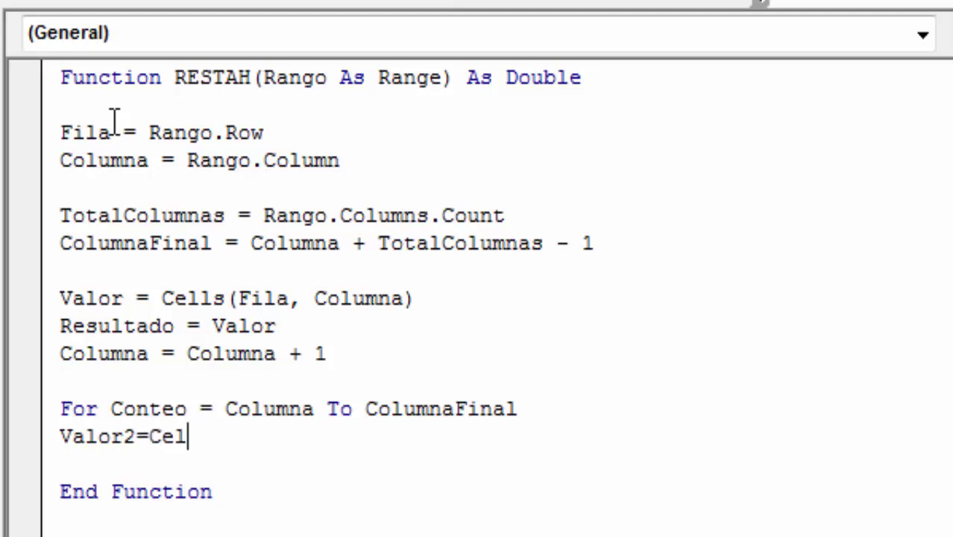
{"action": "type", "text": "ls(Fila"}
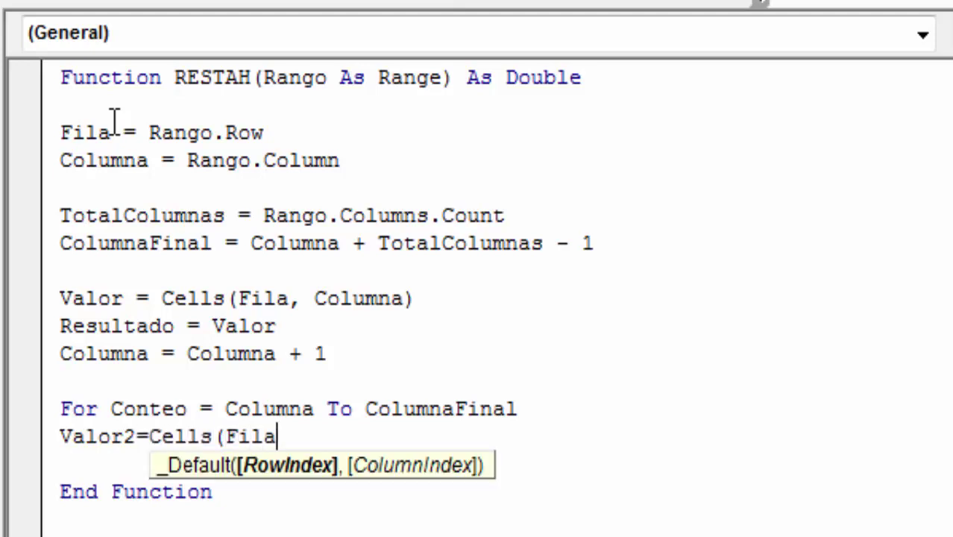
{"action": "type", "text": ",Columna"}
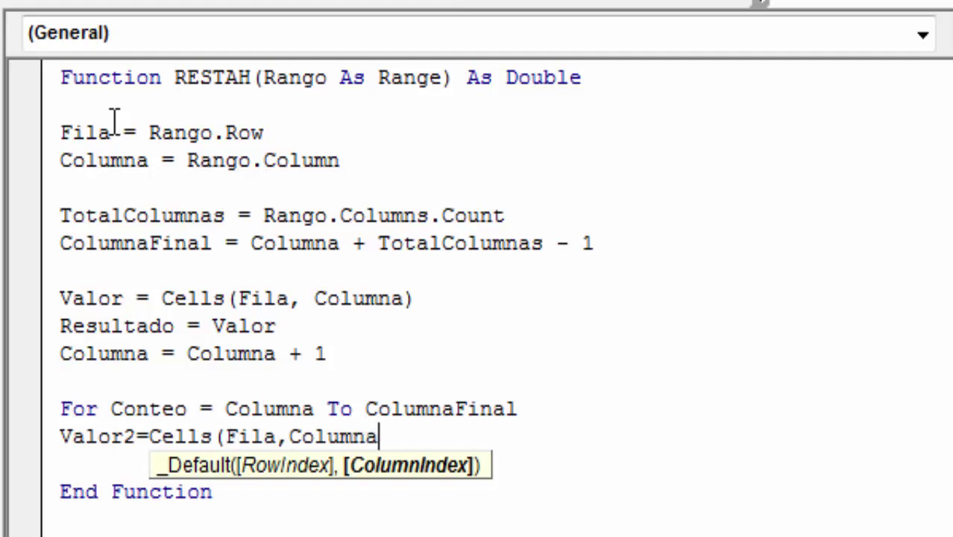
{"action": "type", "text": ")"}
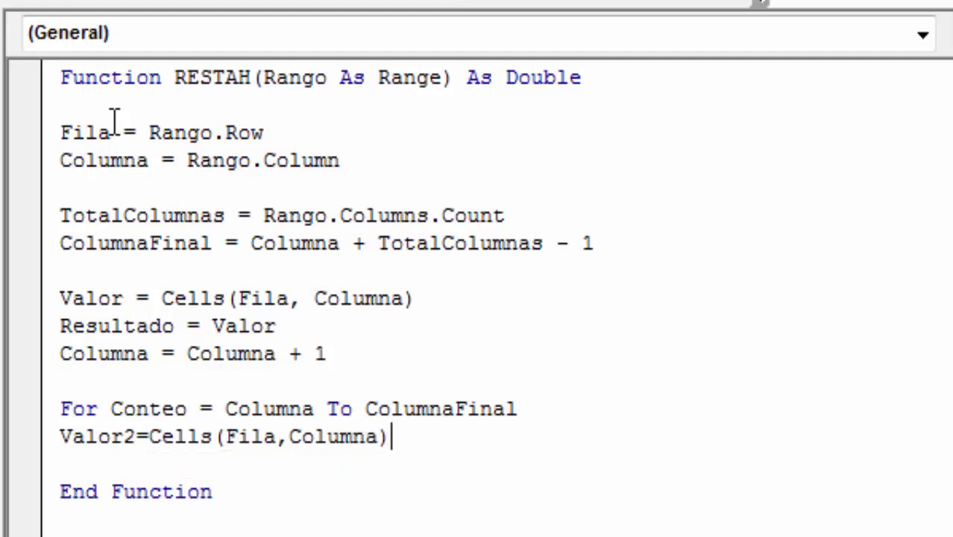
Step: Add Resultaddo = Resultado - Valor2 and Columna = Columna + 1 in the loop, closing it with Next
{"action": "key", "text": "Return"}
{"action": "type", "text": "Res"}
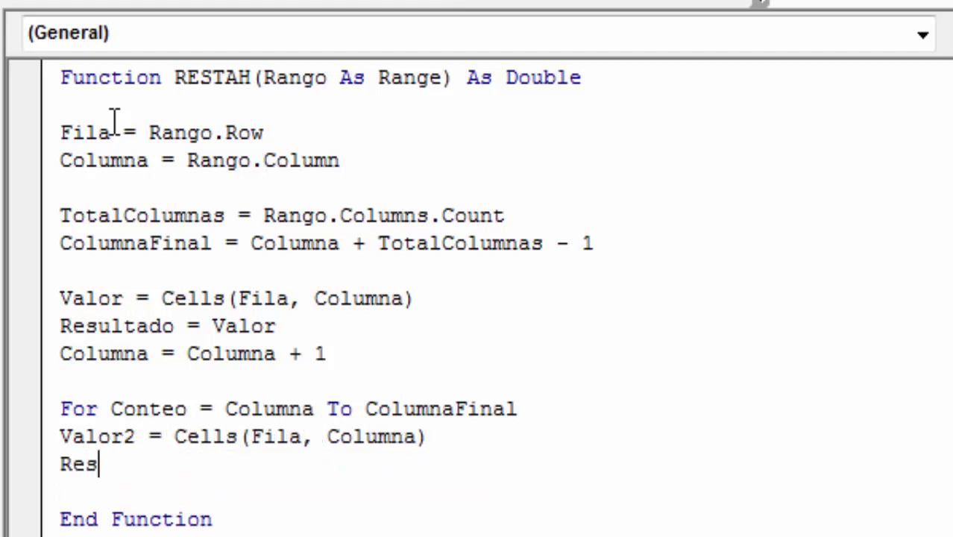
{"action": "type", "text": "ultaddo="}
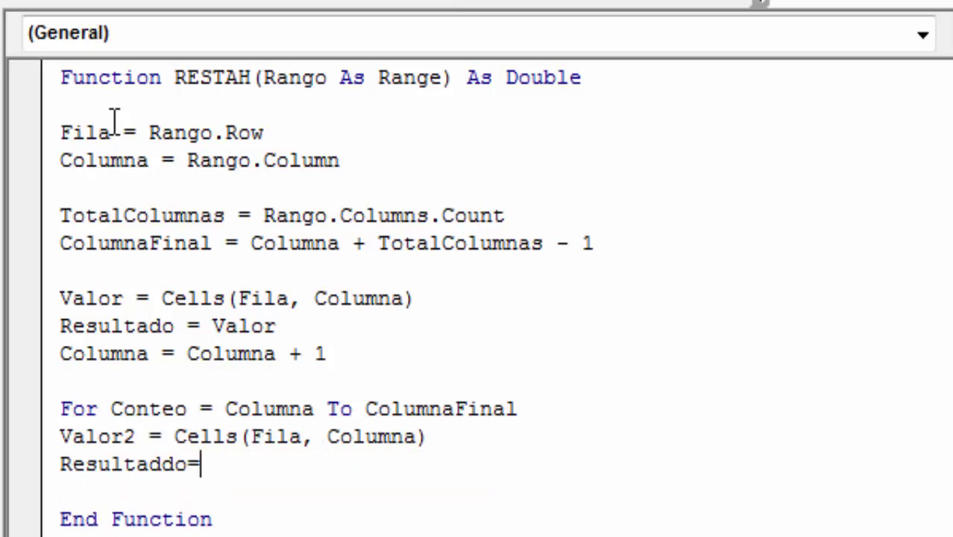
{"action": "type", "text": "Resulta"}
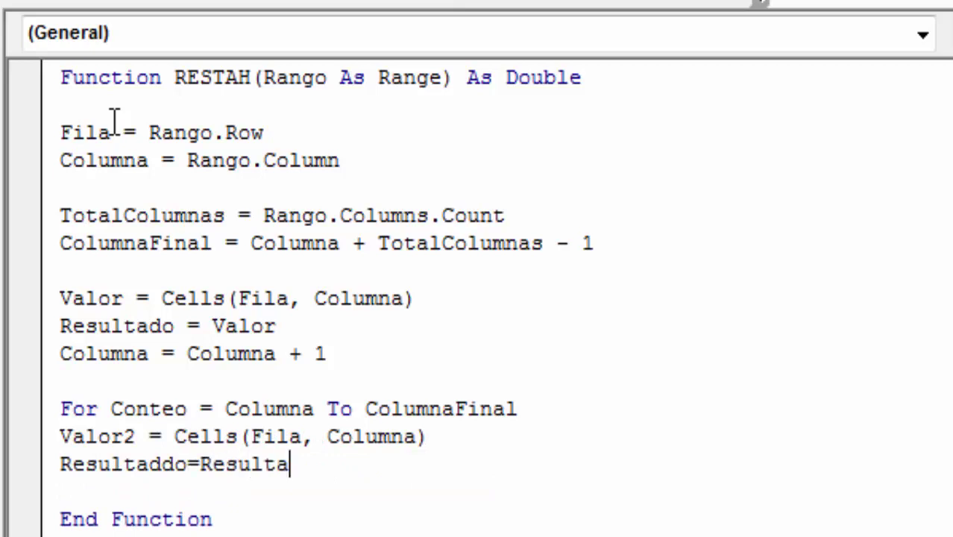
{"action": "type", "text": "do"}
{"action": "type", "text": "-V"}
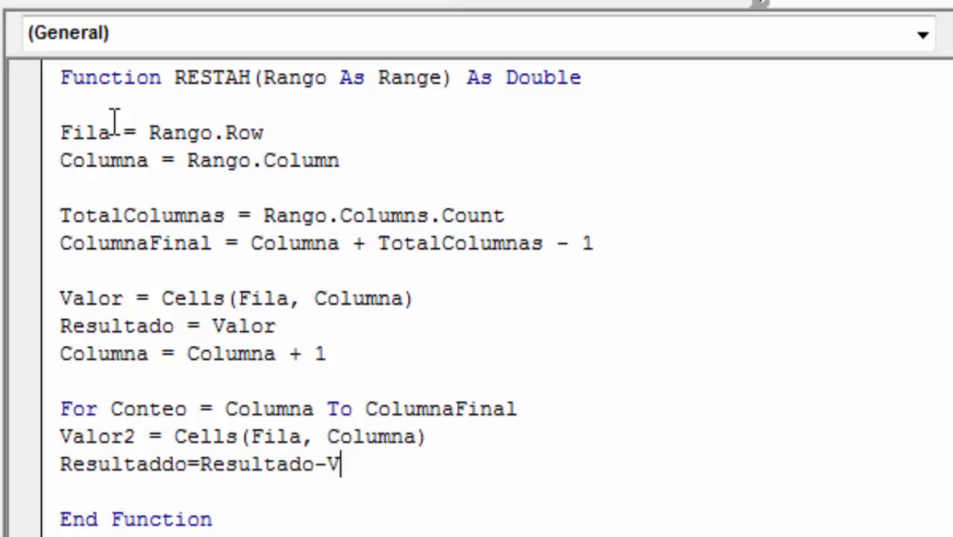
{"action": "type", "text": "alor2"}
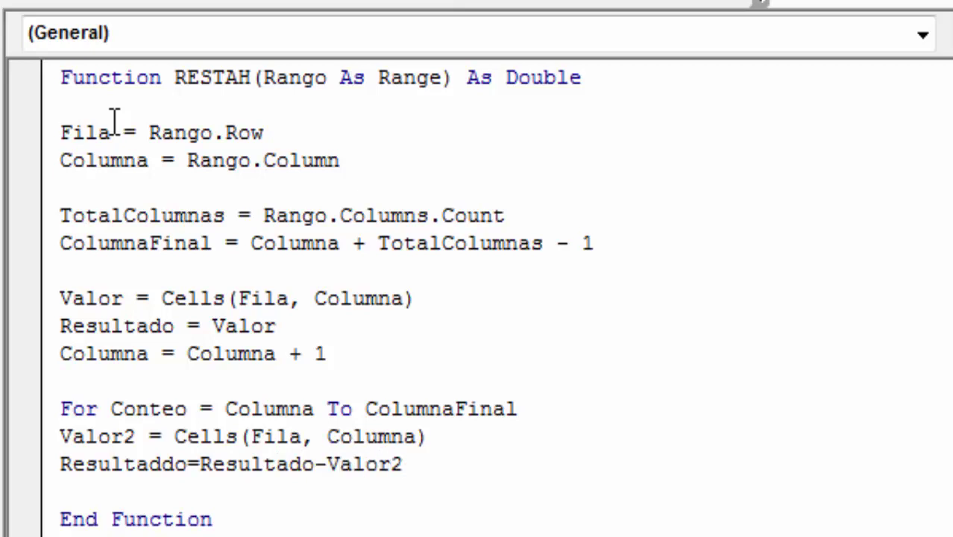
{"action": "key", "text": "Return"}
{"action": "type", "text": "Colu"}
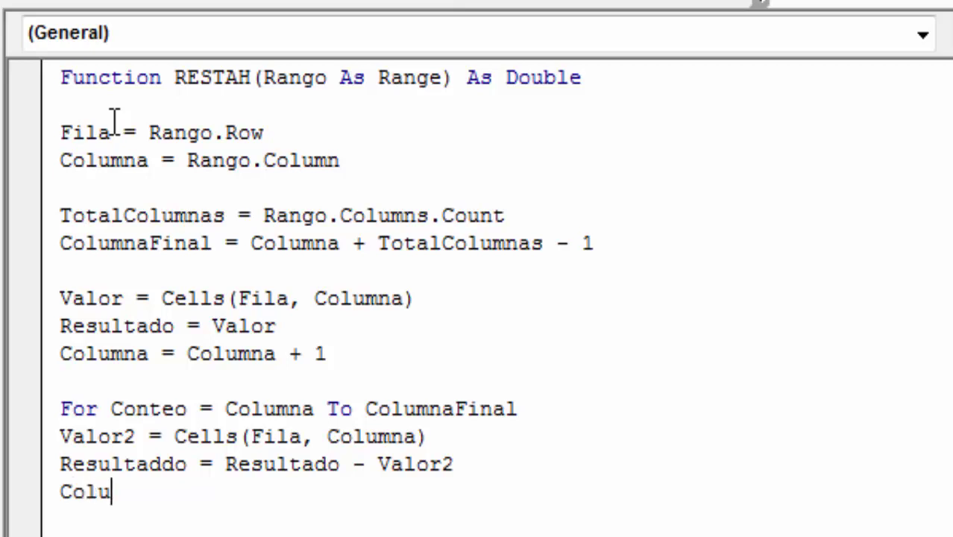
{"action": "type", "text": "mna="}
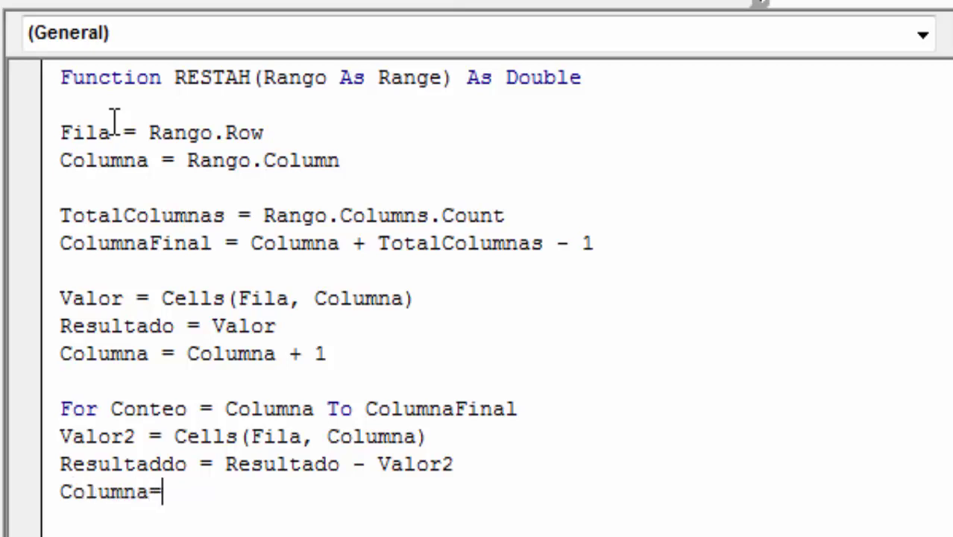
{"action": "type", "text": "Columna"}
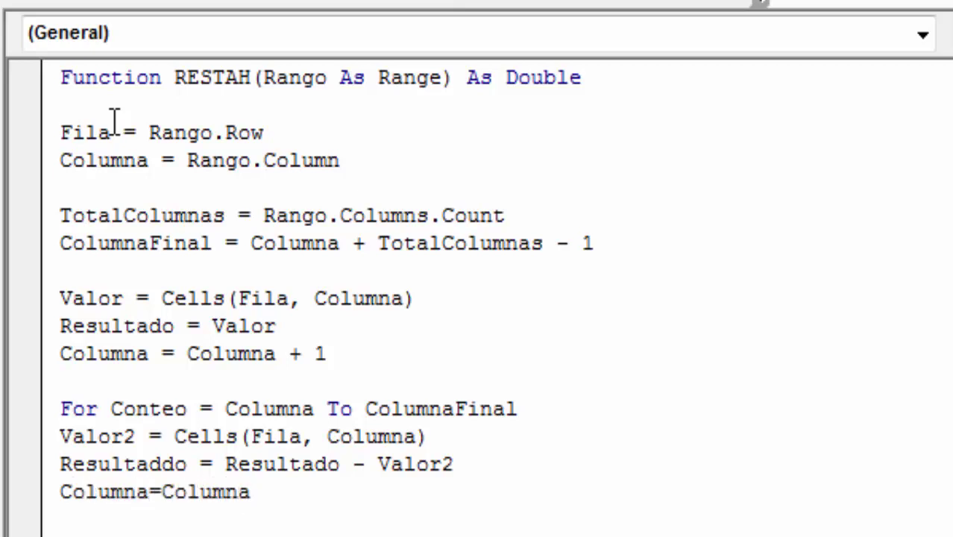
{"action": "type", "text": "+1"}
{"action": "key", "text": "Return"}
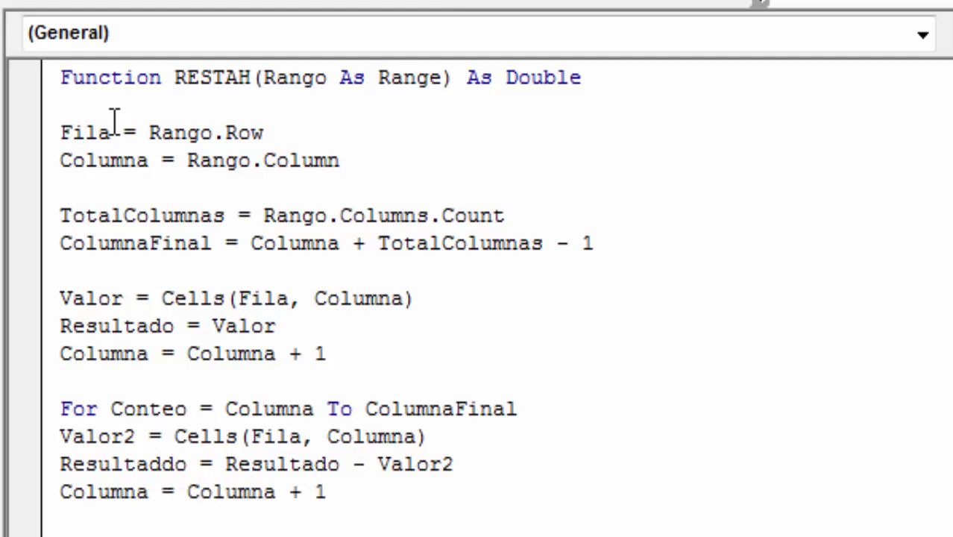
{"action": "type", "text": "Next"}
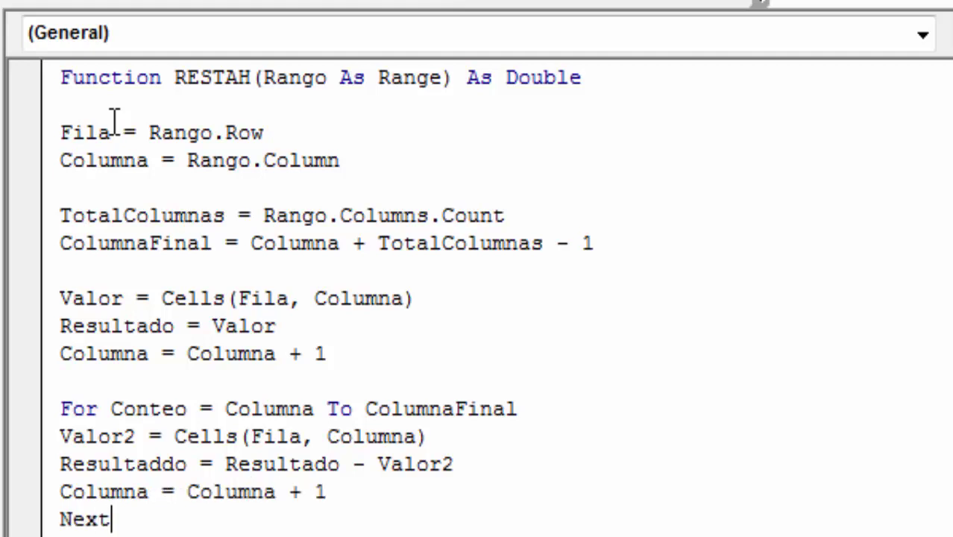
{"action": "left_click", "coordinate": [251, 436]}
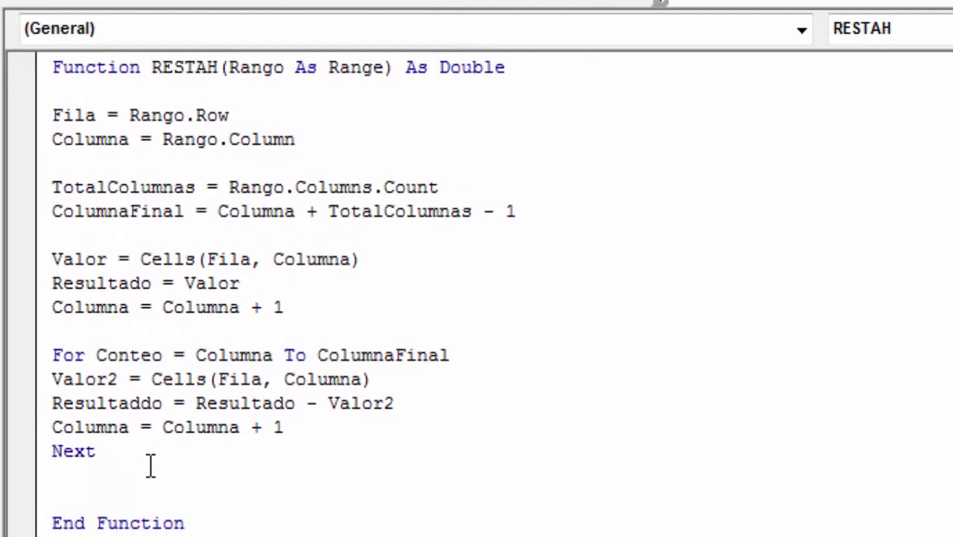
Step: Add RESTAH = Resultado before End Function so the function returns its result
{"action": "left_click", "coordinate": [150, 466]}
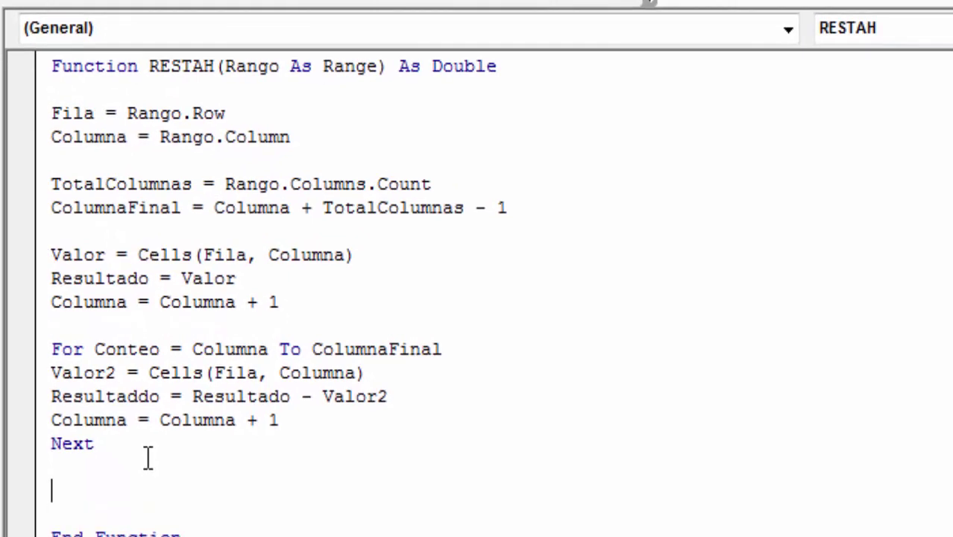
{"action": "key", "text": "Return"}
{"action": "type", "text": "REST"}
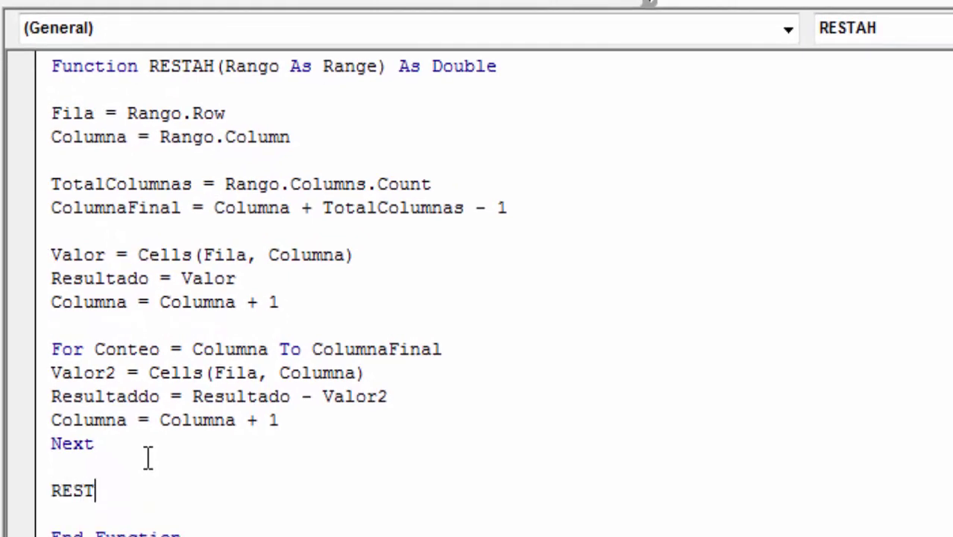
{"action": "type", "text": "AH = "}
{"action": "type", "text": "Resultado"}
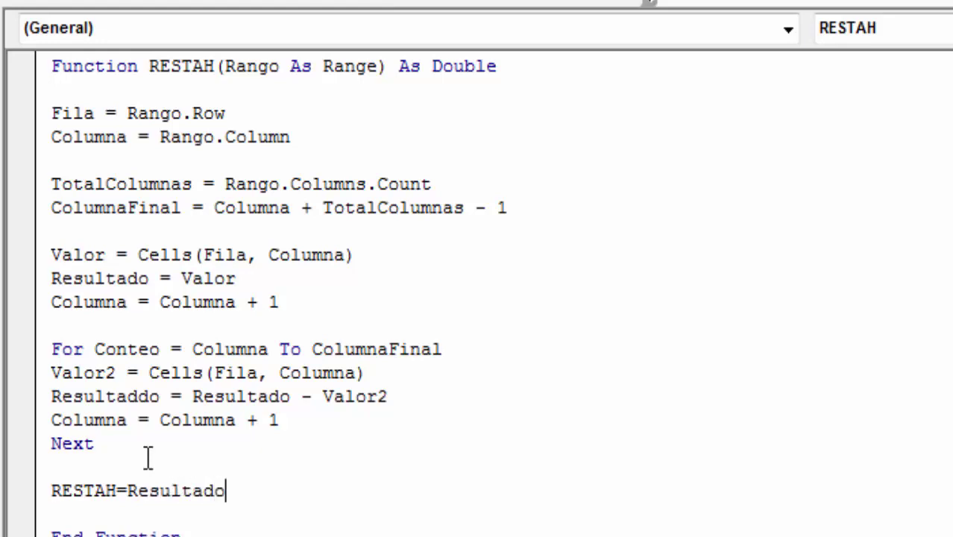
{"action": "left_click", "coordinate": [226, 168]}
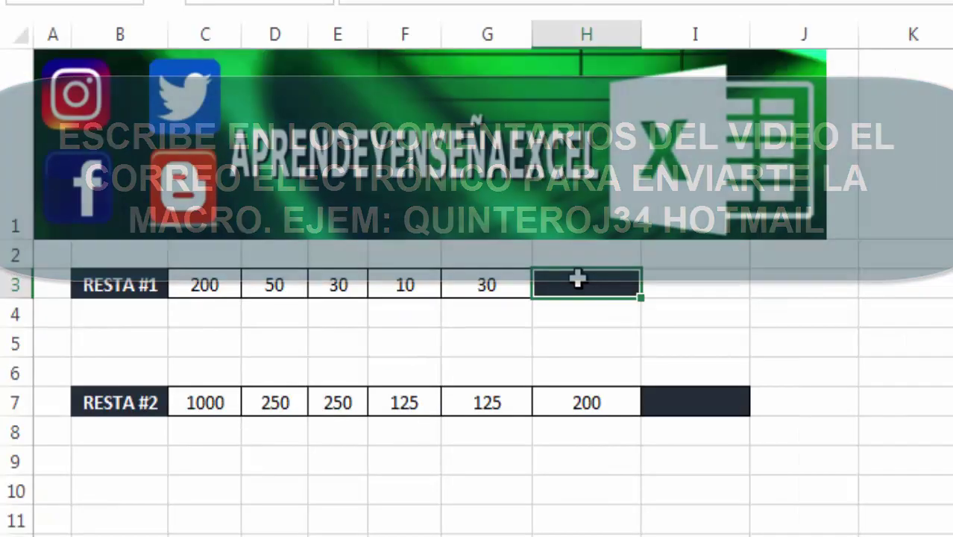
Step: Enter =RESTAH(C3:G3) in H3 so RESTA #1 returns 80
{"action": "type", "text": "="}
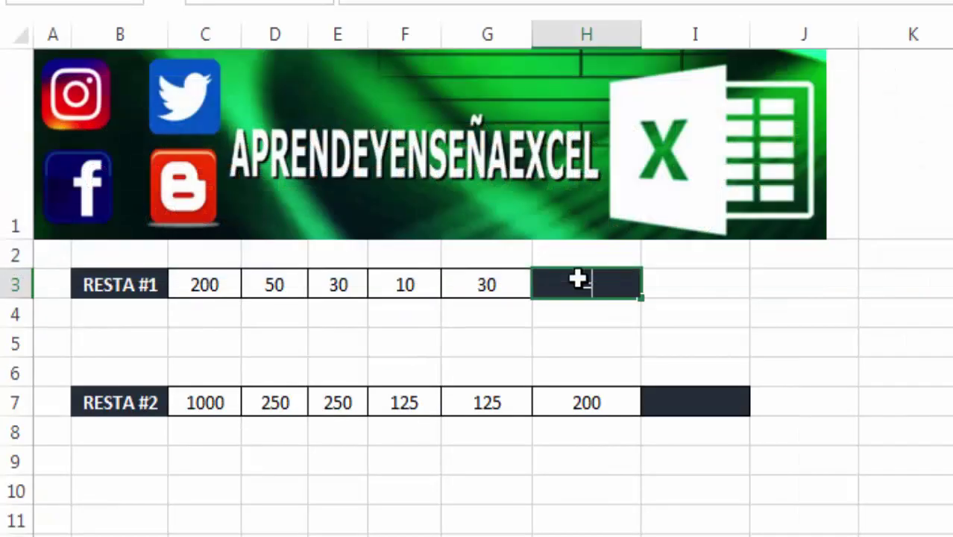
{"action": "type", "text": "resta"}
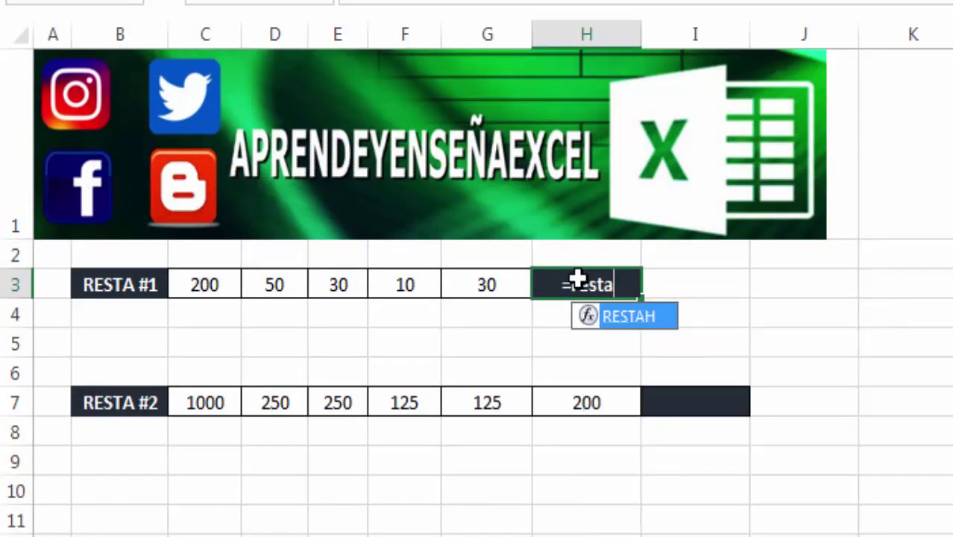
{"action": "key", "text": "Tab"}
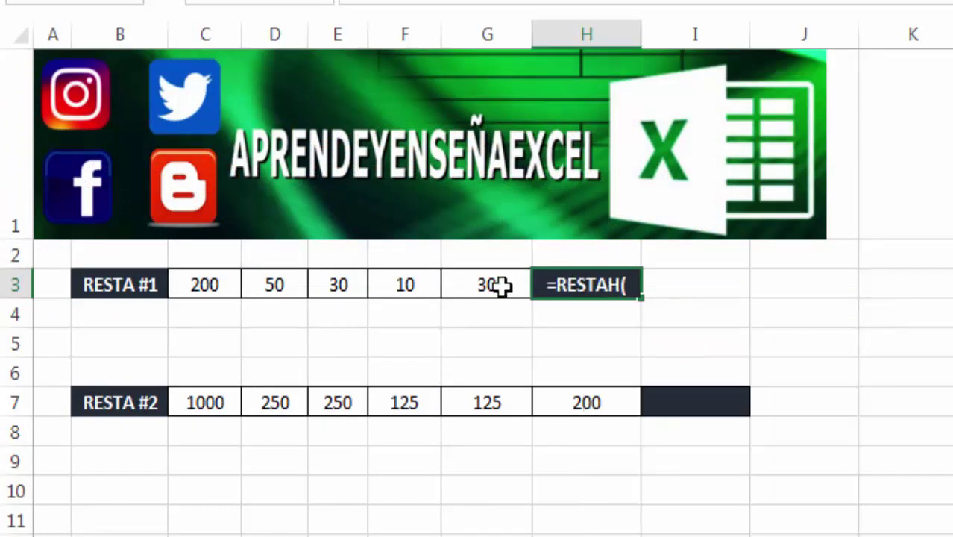
{"action": "left_click_drag", "start_coordinate": [491, 286], "coordinate": [228, 285]}
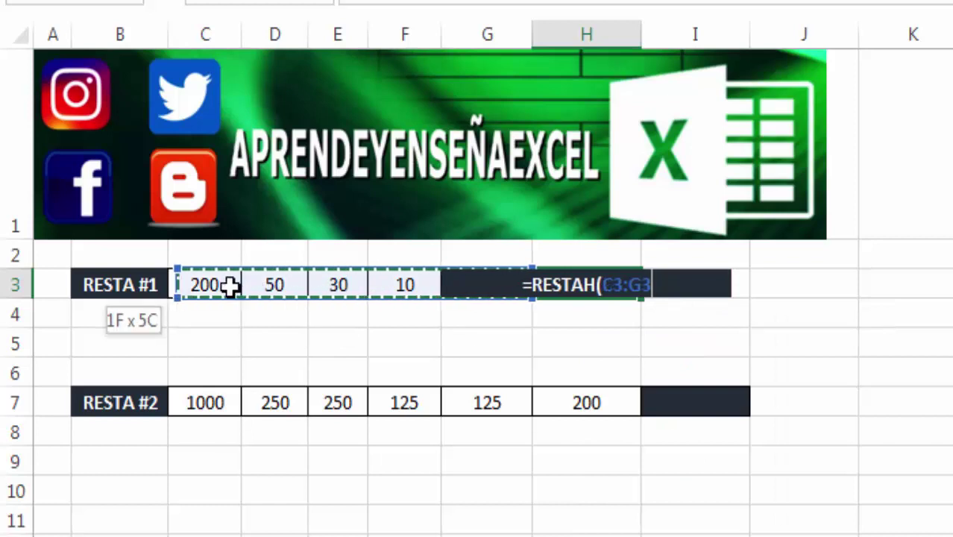
{"action": "type", "text": ")"}
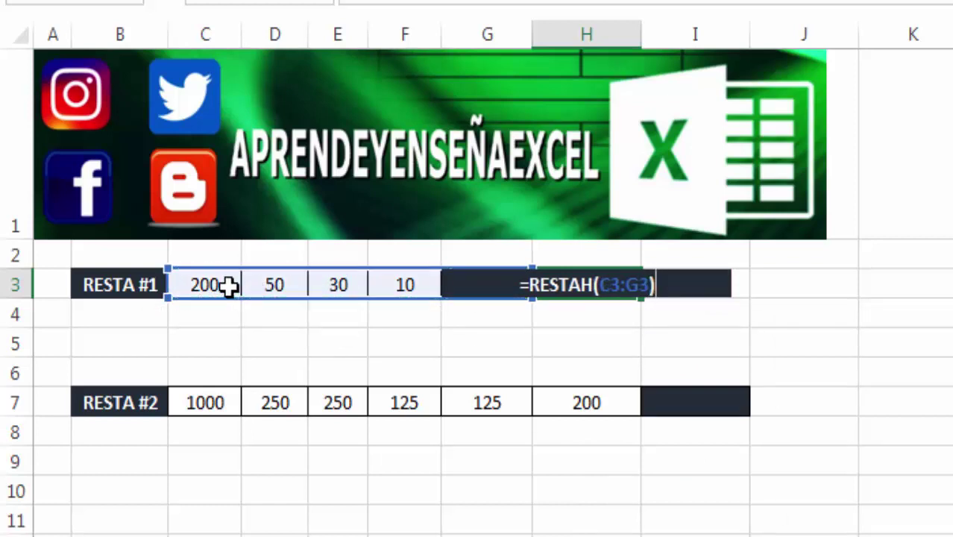
{"action": "key", "text": "Return"}
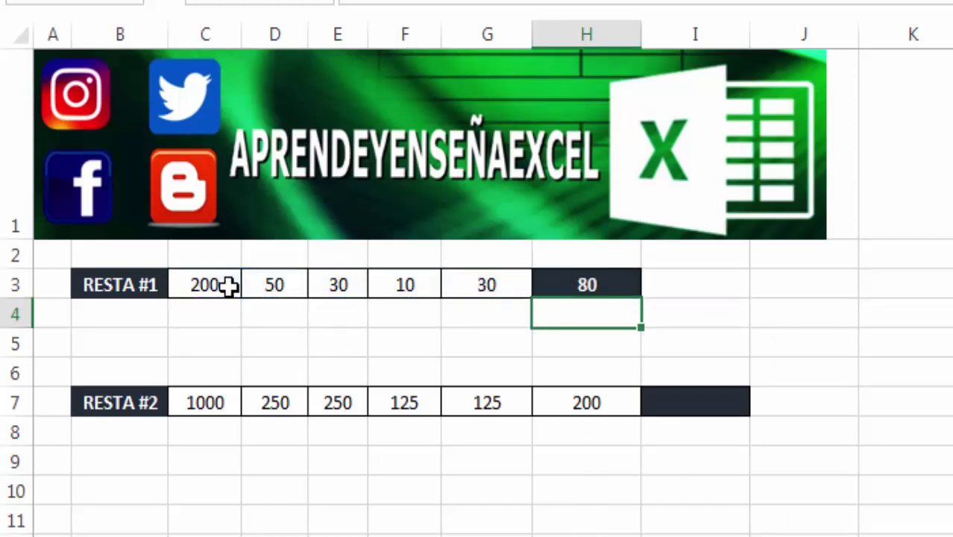
{"action": "left_click", "coordinate": [888, 274]}
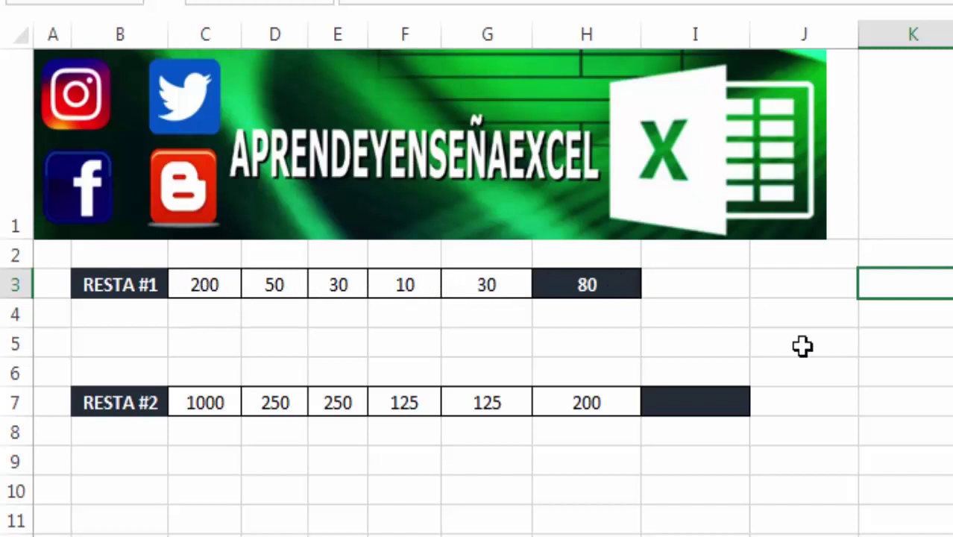
Step: Enter =RESTAH(C7:H7) in I7 so RESTA #2 returns 50
{"action": "left_click", "coordinate": [714, 394]}
{"action": "type", "text": "="}
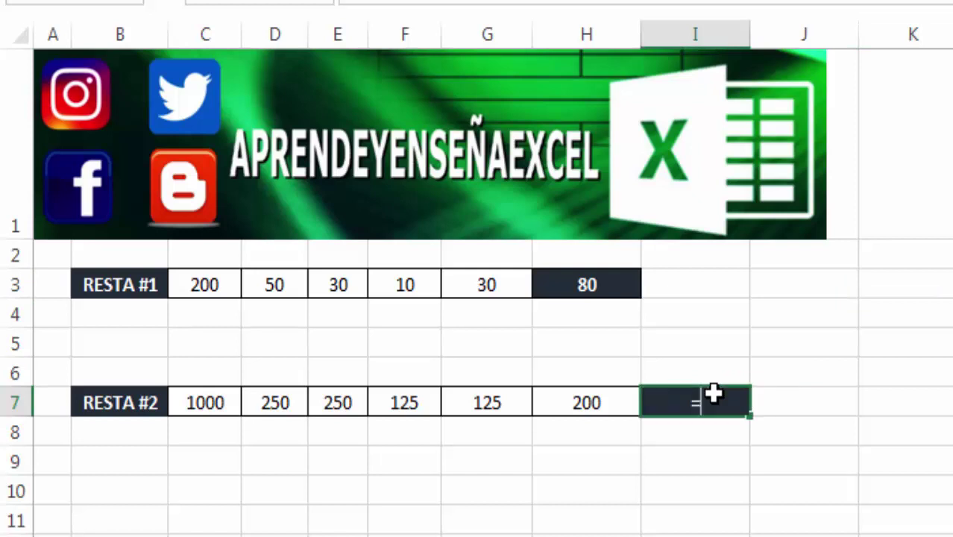
{"action": "type", "text": "resta"}
{"action": "key", "text": "Tab"}
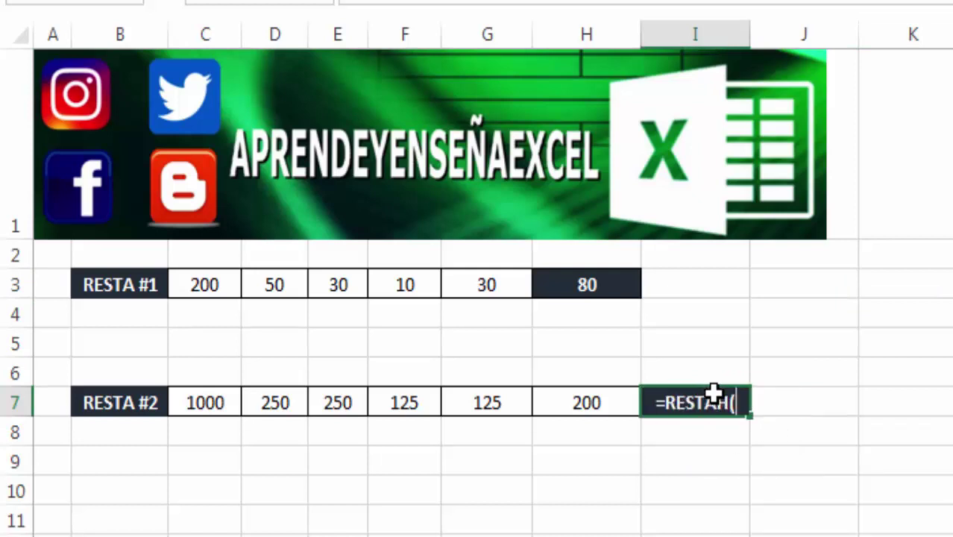
{"action": "key", "text": "Left"}
{"action": "key", "text": "shift+Left"}
{"action": "key", "text": "shift+Left"}
{"action": "key", "text": "shift+Left"}
{"action": "key", "text": "shift+Left"}
{"action": "key", "text": "shift+Left"}
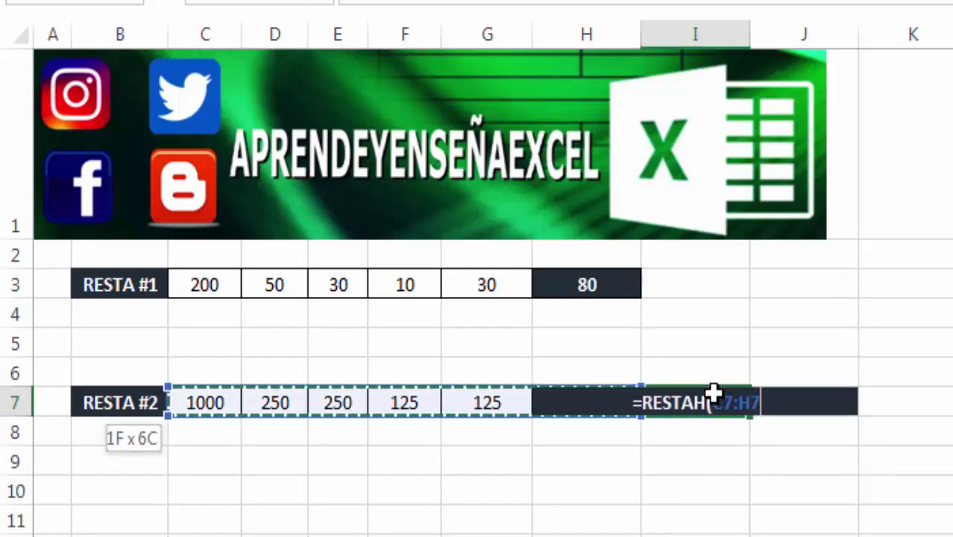
{"action": "type", "text": ")"}
{"action": "key", "text": "Return"}
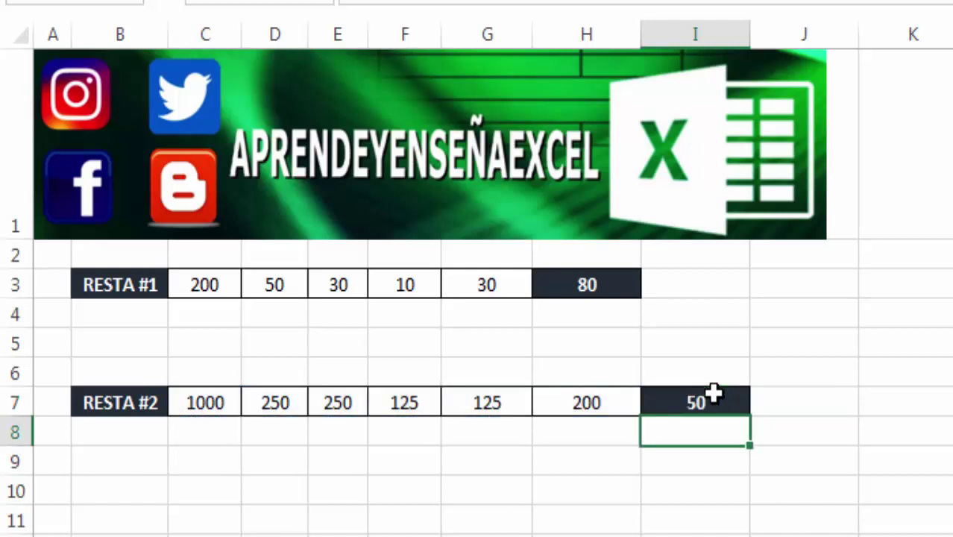
{"action": "left_click", "coordinate": [704, 398]}
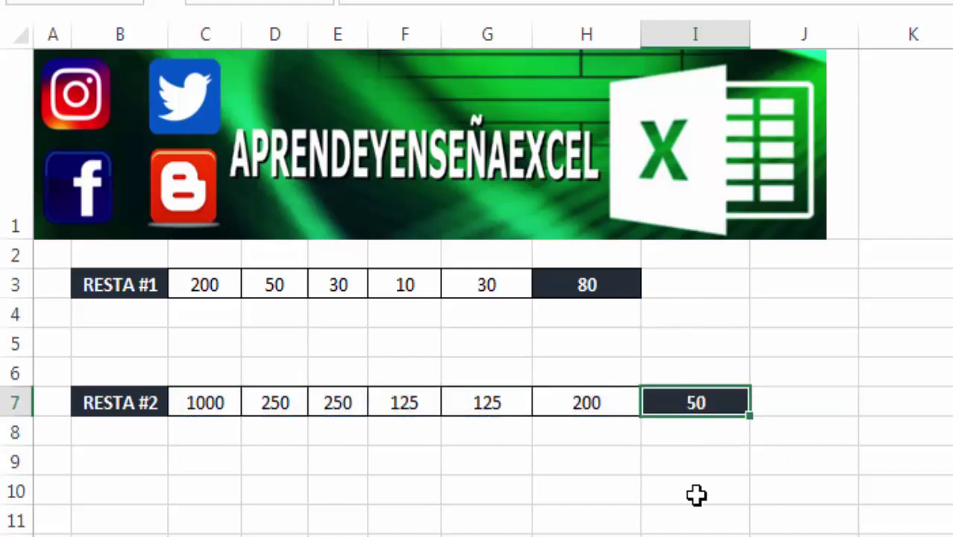
{"action": "left_click", "coordinate": [696, 493]}
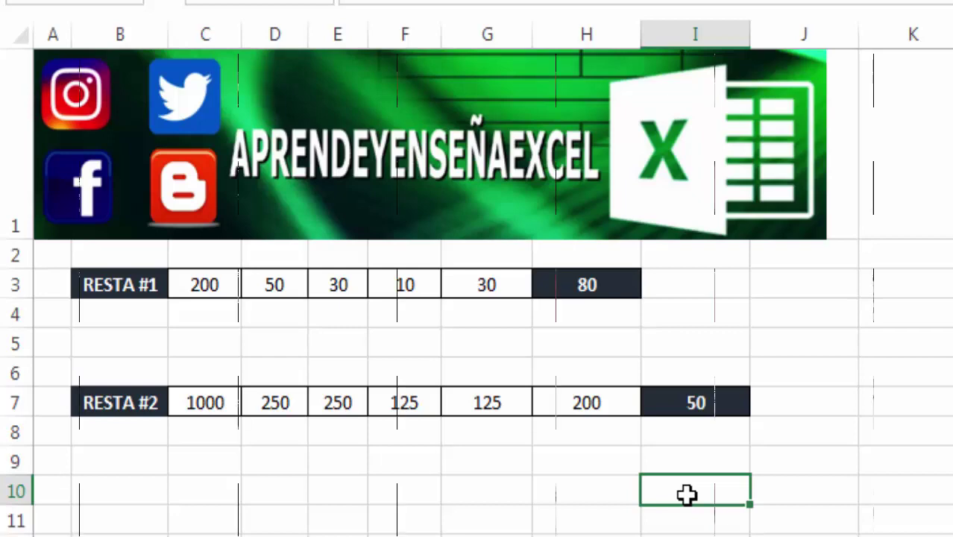